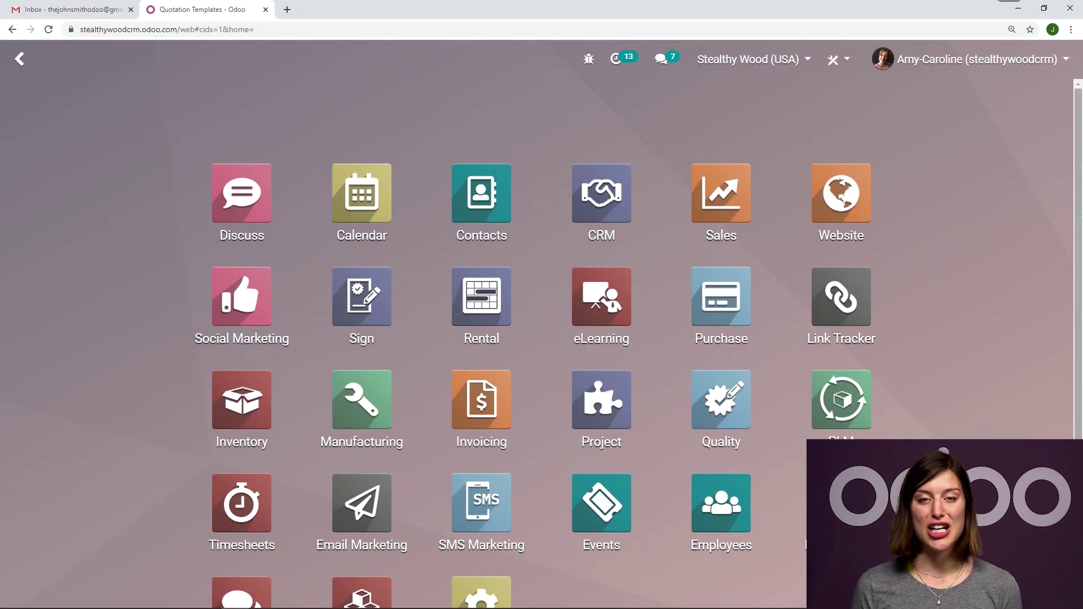
- Open the Sales settings page and scroll down to Quotations & Orders
{"action": "left_click", "coordinate": [710, 183]}
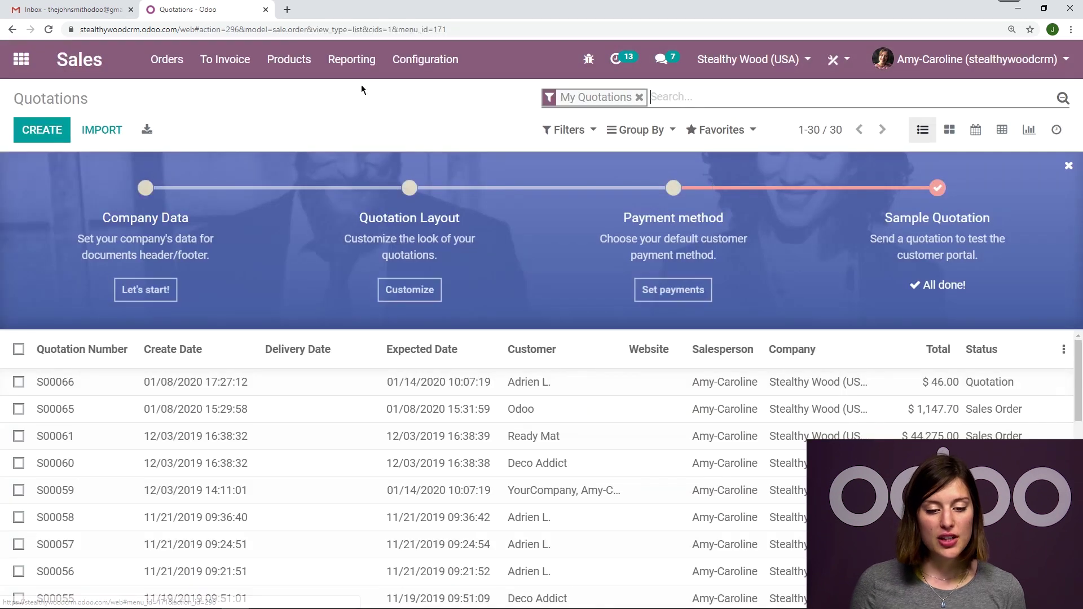
{"action": "left_click", "coordinate": [425, 60]}
{"action": "left_click", "coordinate": [437, 97]}
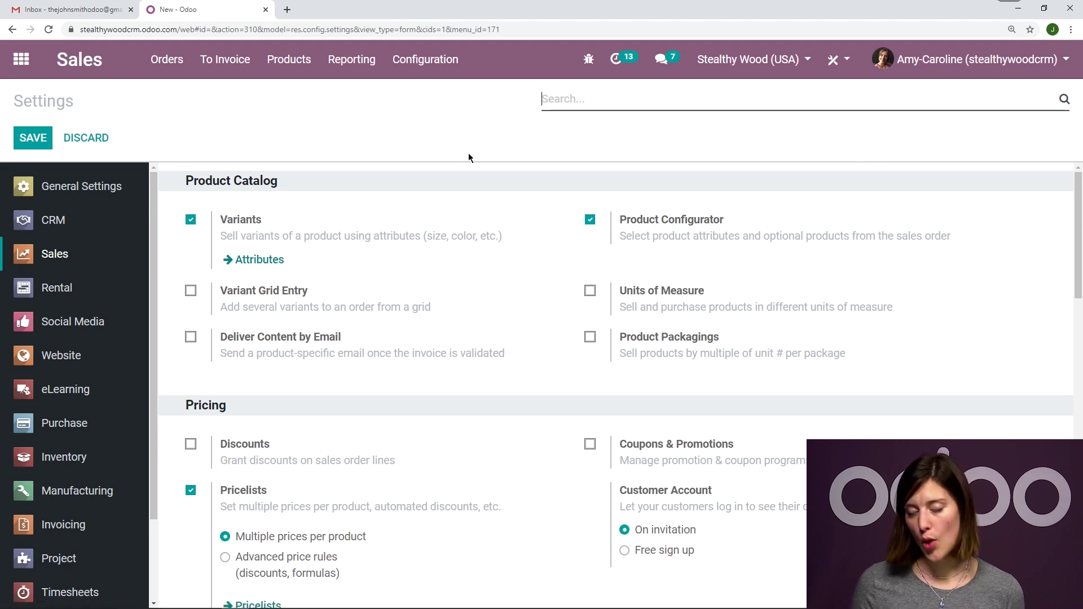
{"action": "scroll", "coordinate": [414, 251], "scroll_direction": "down", "scroll_amount": 7}
{"action": "mouse_move", "coordinate": [347, 320]}
{"action": "left_mouse_down"}
{"action": "mouse_move", "coordinate": [161, 310]}
{"action": "mouse_move", "coordinate": [211, 318]}
{"action": "mouse_move", "coordinate": [241, 295]}
{"action": "mouse_move", "coordinate": [276, 299]}
{"action": "left_mouse_up"}
{"action": "scroll", "coordinate": [580, 351], "scroll_direction": "down", "scroll_amount": 1}
- Confirm Online Signature, Online Payment, Quotation Templates and Quotation Builder are enabled
{"action": "left_click", "coordinate": [533, 320]}
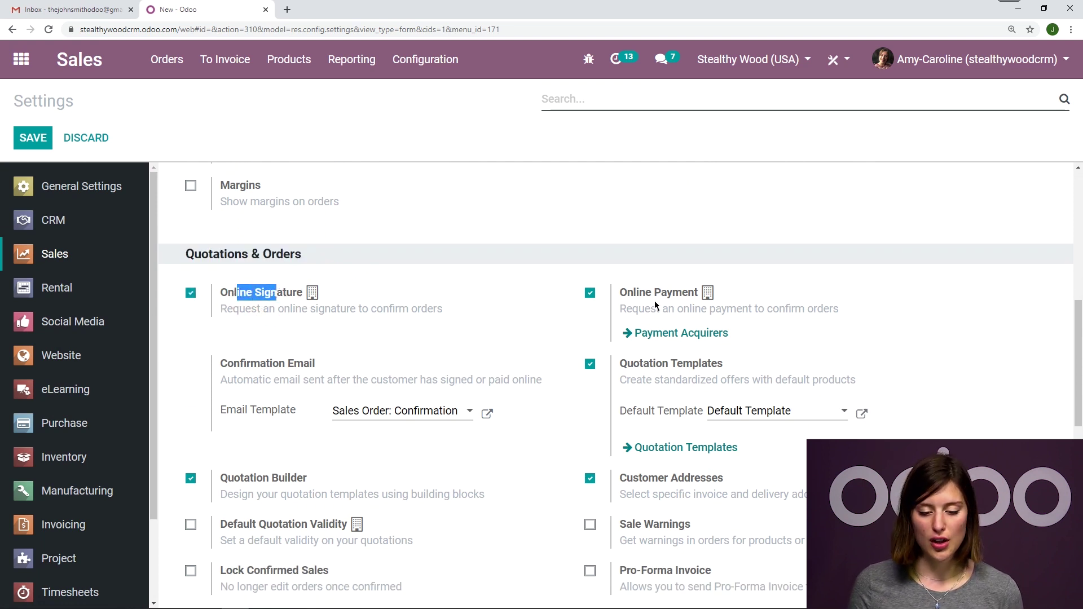
{"action": "left_click_drag", "start_coordinate": [645, 298], "coordinate": [672, 298]}
{"action": "left_click_drag", "start_coordinate": [657, 364], "coordinate": [724, 364]}
{"action": "scroll", "coordinate": [509, 424], "scroll_direction": "down", "scroll_amount": 1}
{"action": "left_click_drag", "start_coordinate": [285, 422], "coordinate": [272, 427]}
{"action": "left_click", "coordinate": [324, 410]}
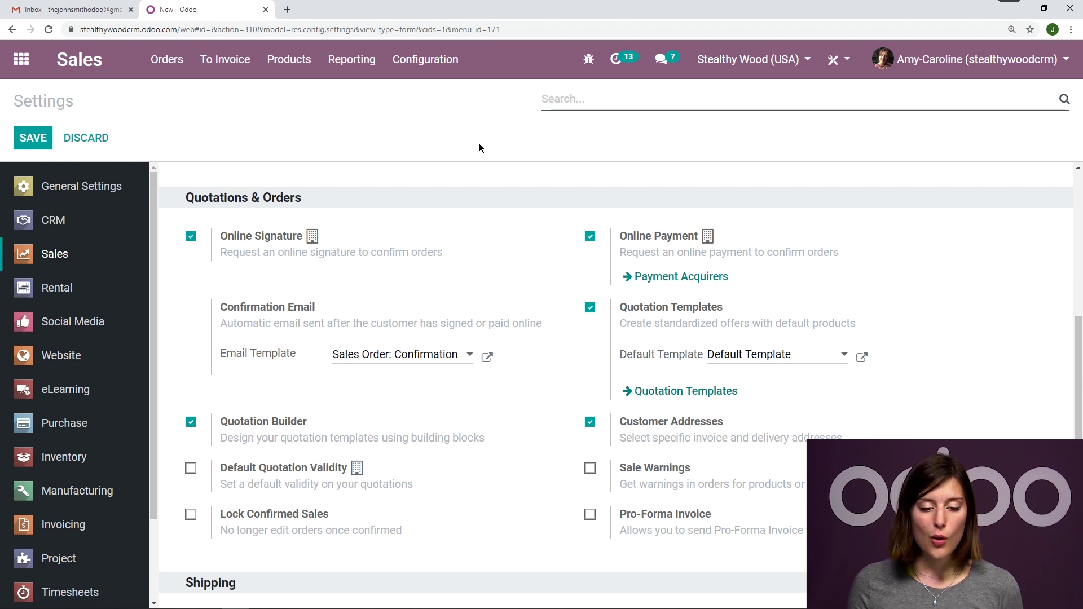
{"action": "left_click", "coordinate": [439, 68]}
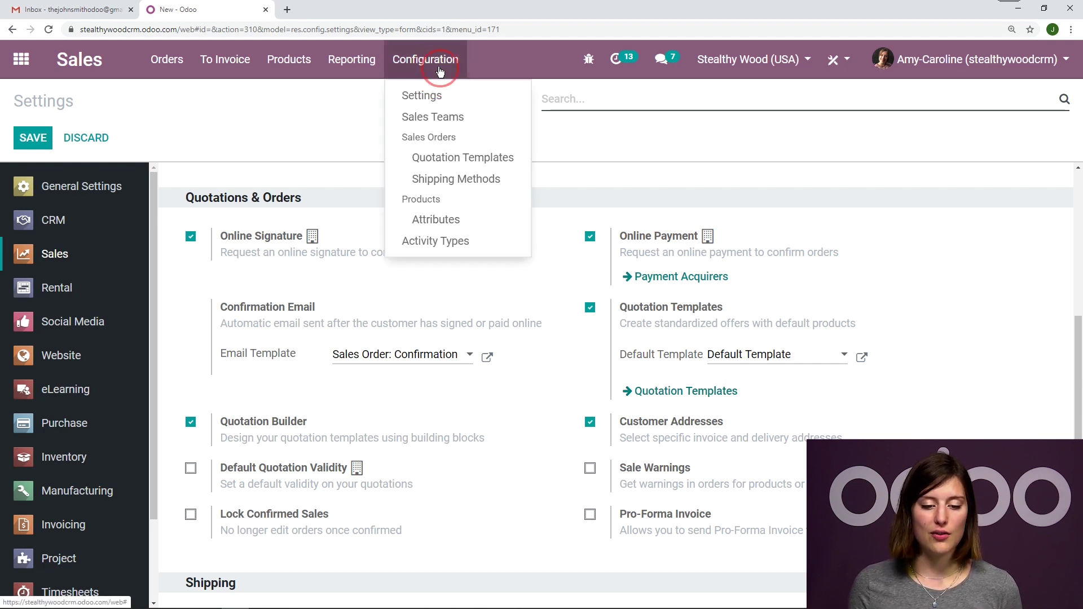
- From the Quotation Templates list, create a new template named 'Conference Room Table'
{"action": "left_click", "coordinate": [439, 159]}
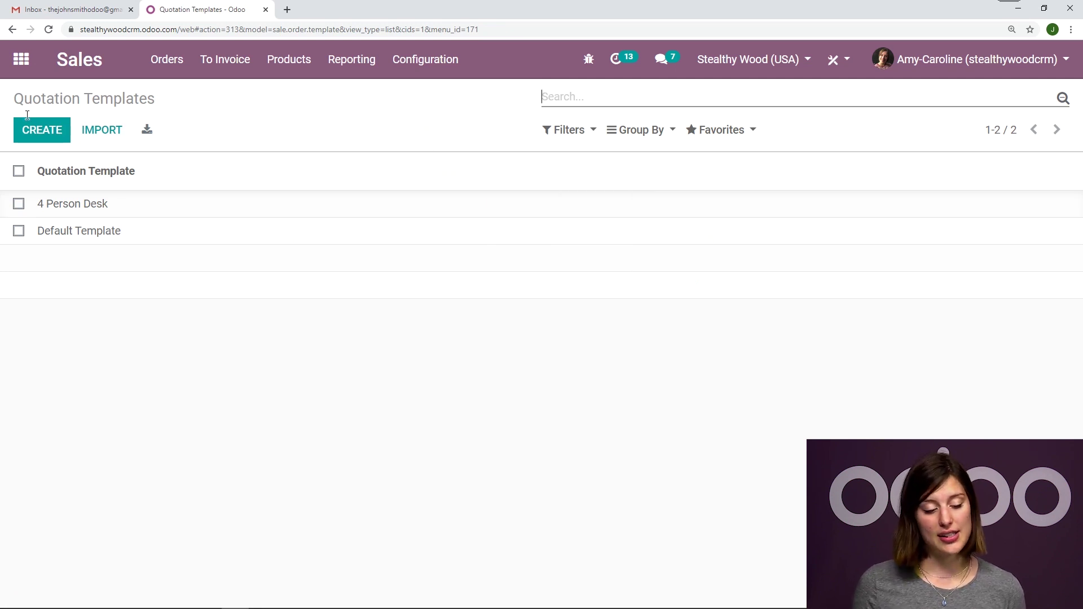
{"action": "left_click", "coordinate": [21, 133]}
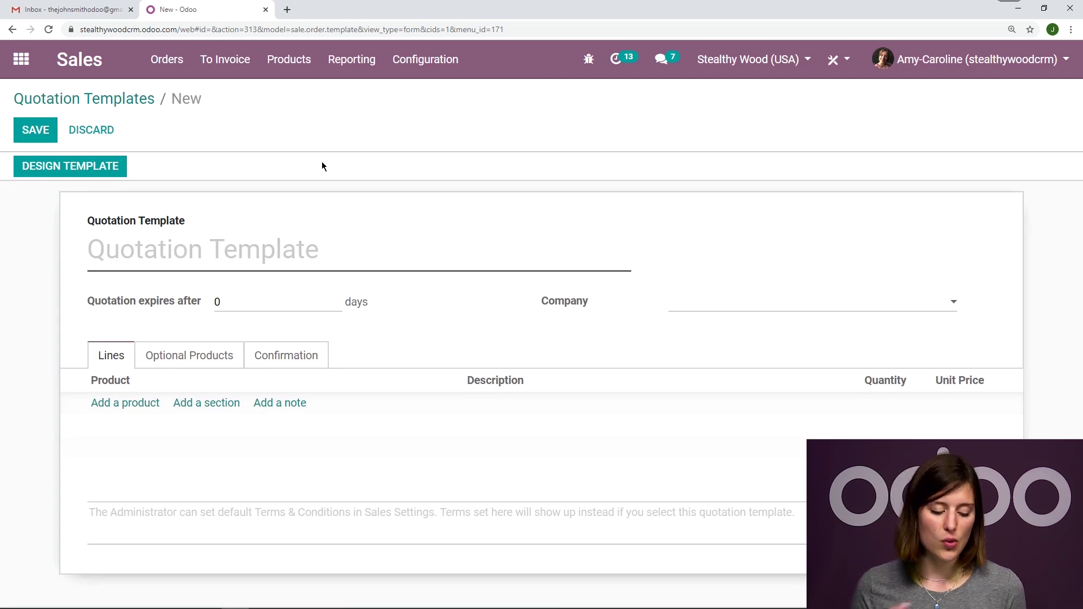
{"action": "type", "text": "Conference Room Table"}
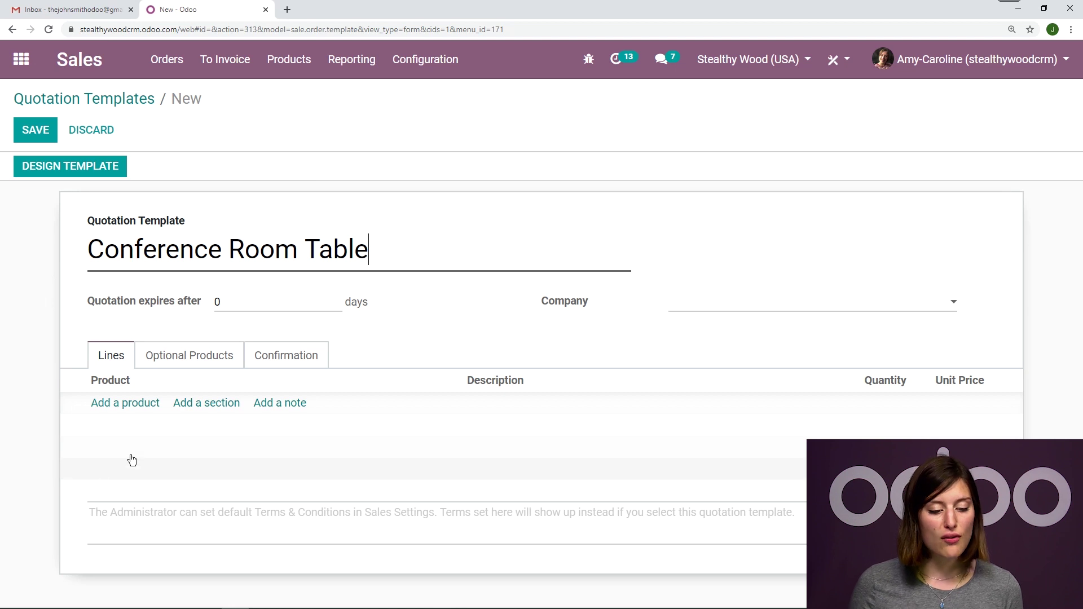
- Add [FURN_6741] Large Meeting Table at 40,000.00 as the template's product line
{"action": "left_click", "coordinate": [149, 403]}
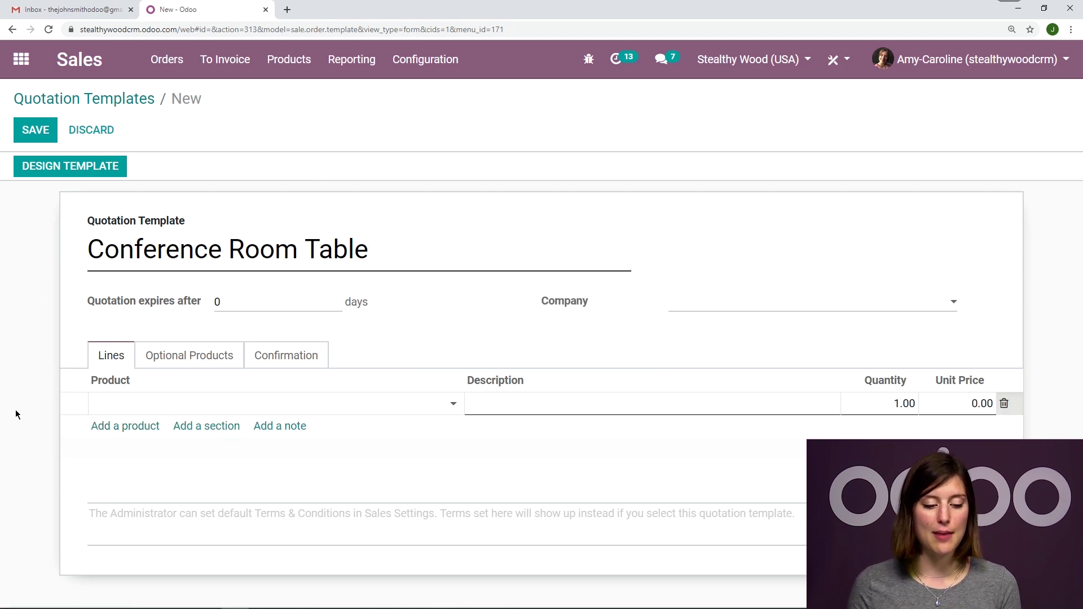
{"action": "type", "text": "large"}
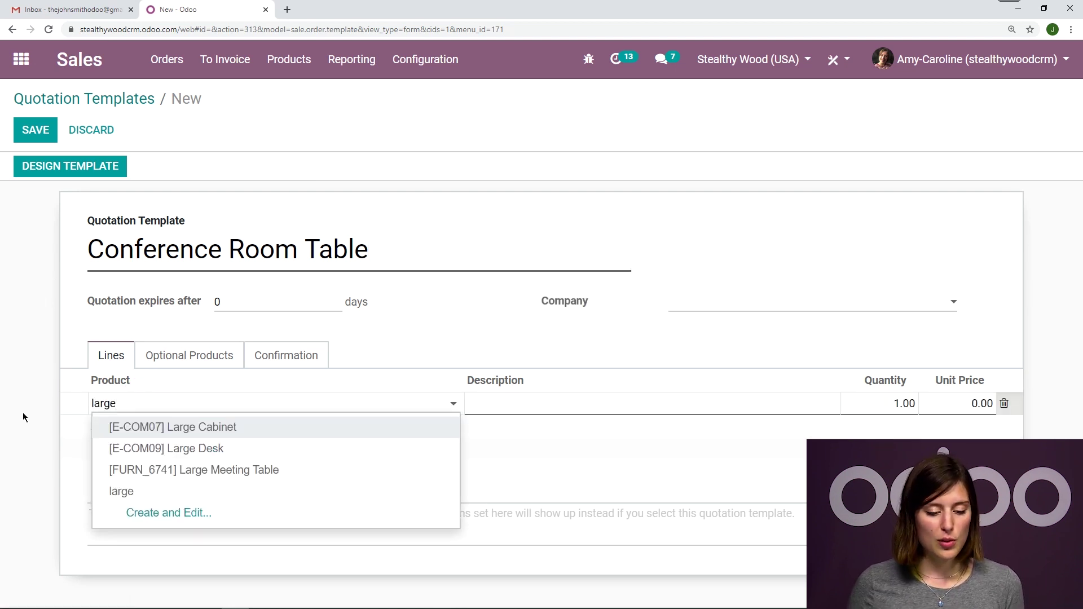
{"action": "left_click", "coordinate": [237, 470]}
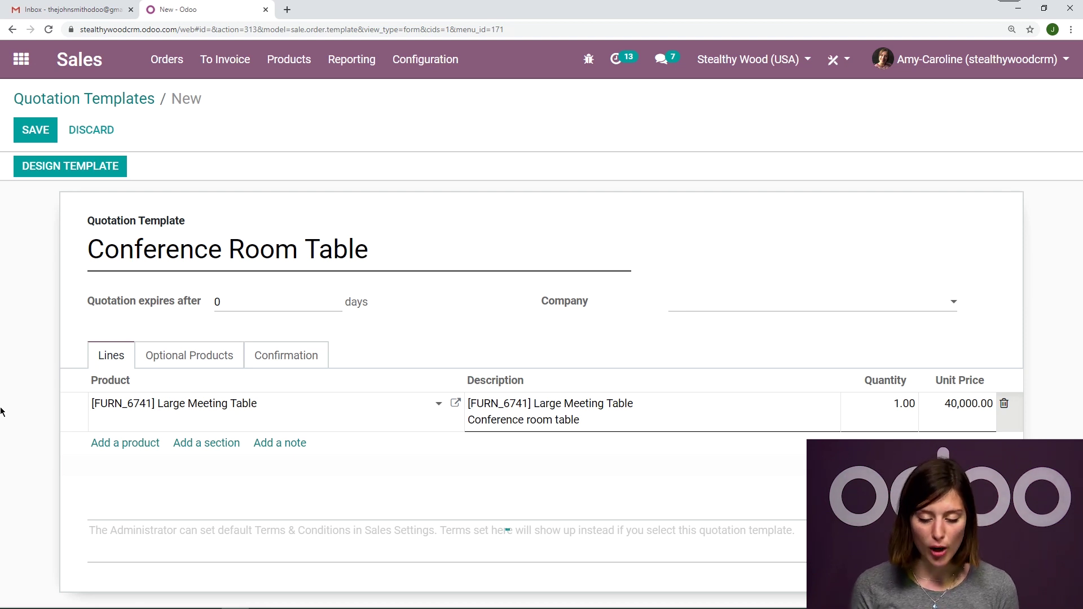
{"action": "left_click", "coordinate": [2, 412]}
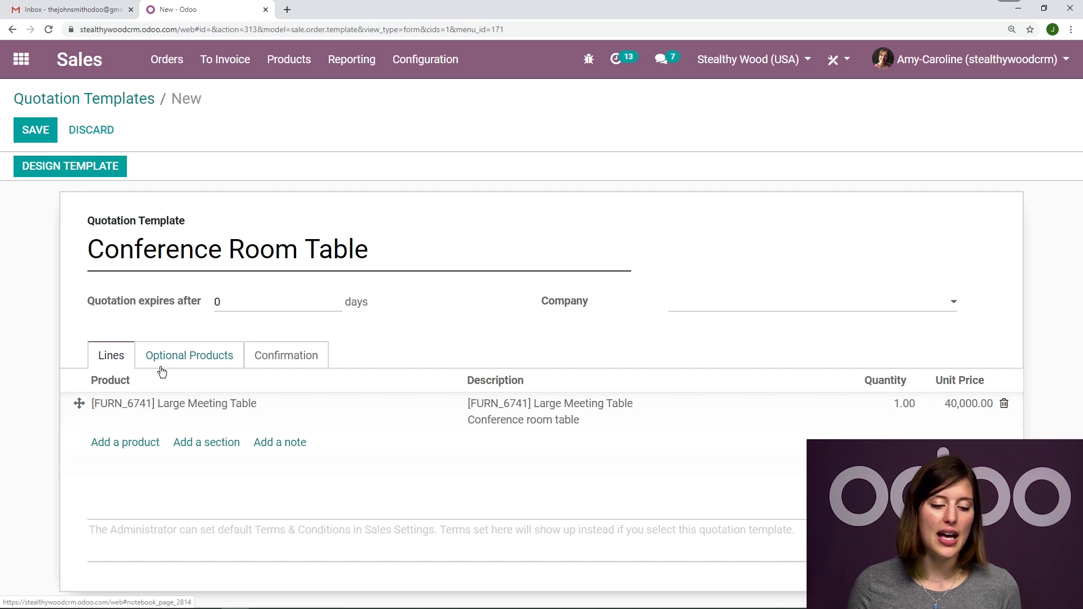
- Add optional products [FURN_7777] Office Chair (70.00) and [FURN_0269] Office Chair Black (12.50)
{"action": "left_click", "coordinate": [194, 359]}
{"action": "left_click", "coordinate": [106, 407]}
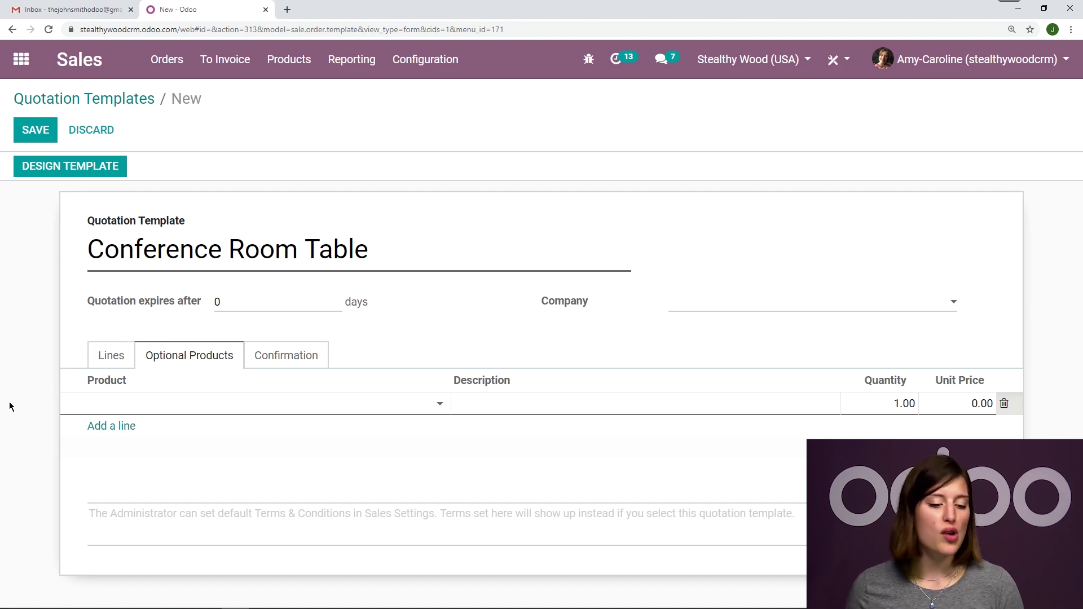
{"action": "type", "text": "chair"}
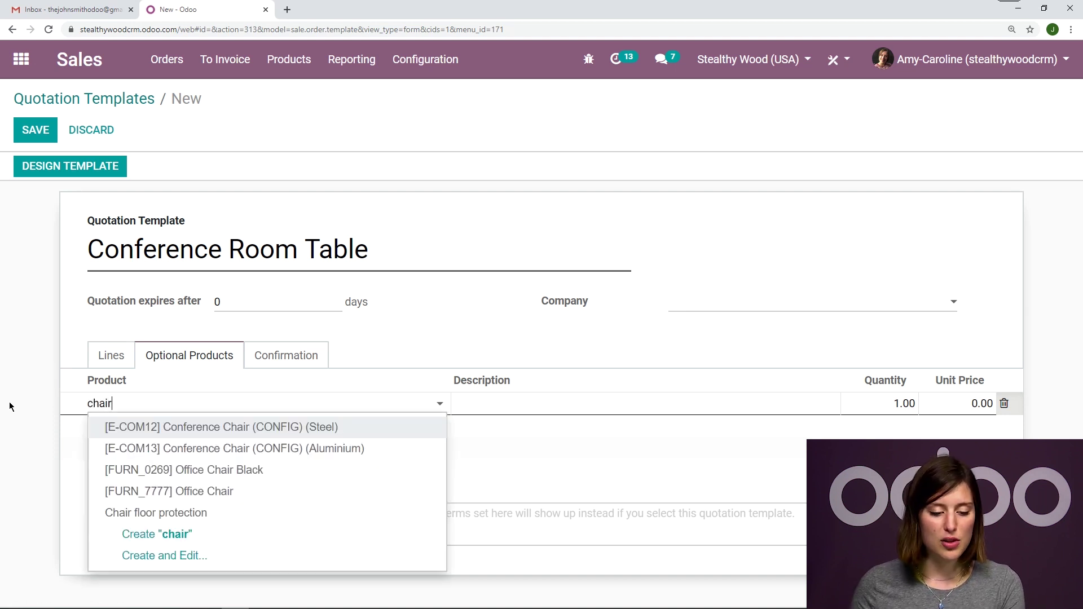
{"action": "left_click", "coordinate": [265, 492]}
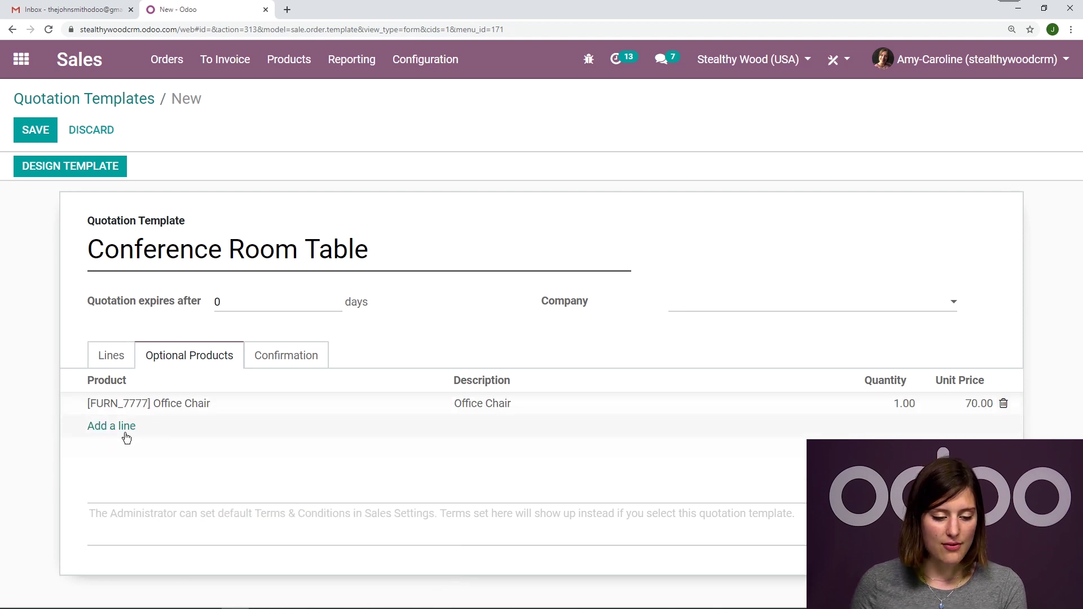
{"action": "left_click", "coordinate": [126, 434]}
{"action": "type", "text": "chai"}
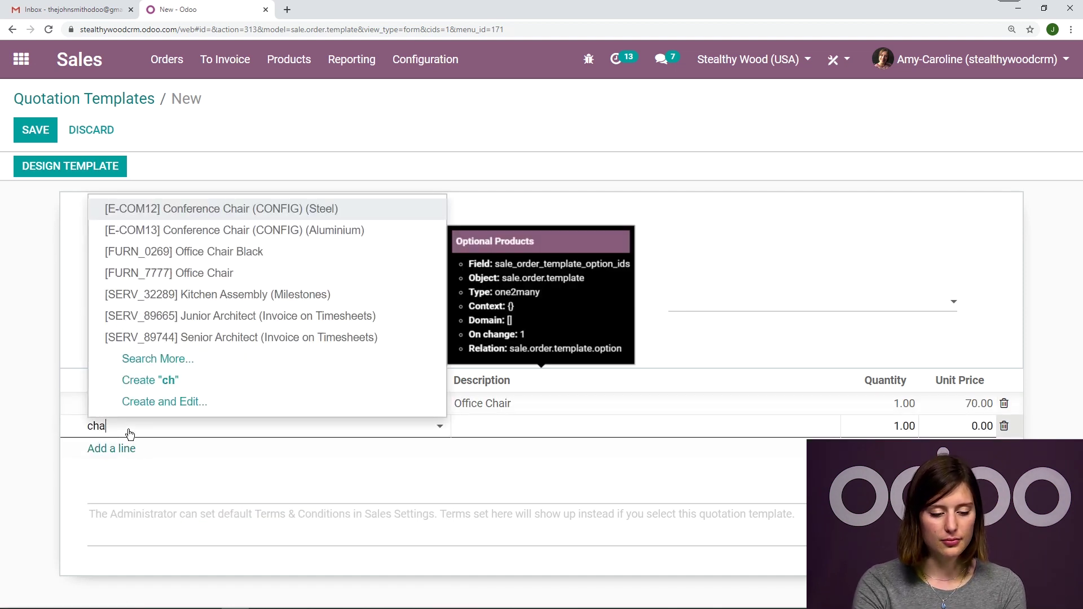
{"action": "left_click", "coordinate": [257, 491]}
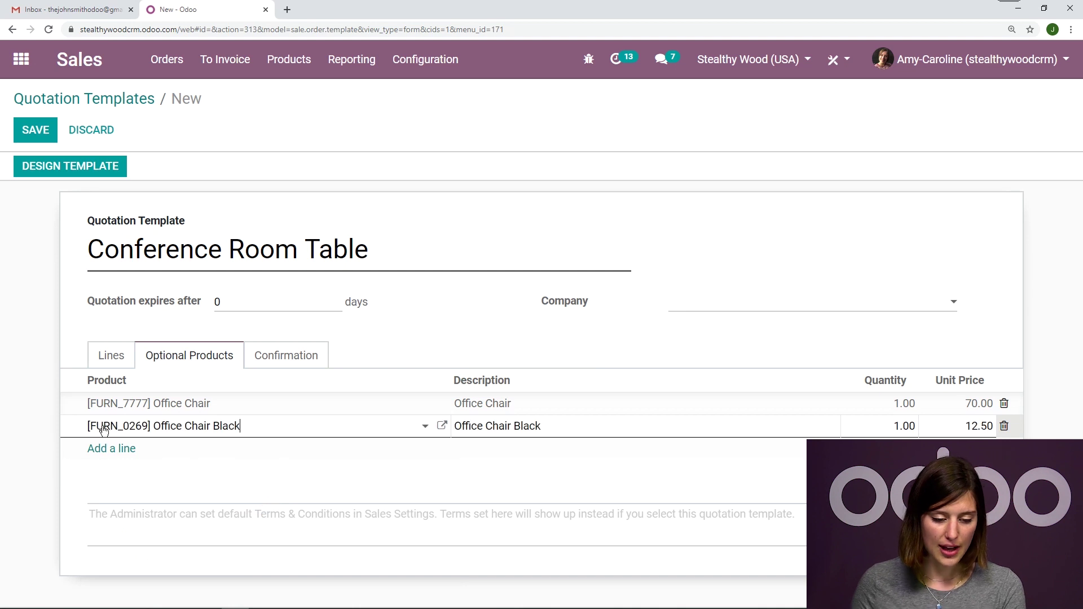
{"action": "left_click", "coordinate": [5, 394]}
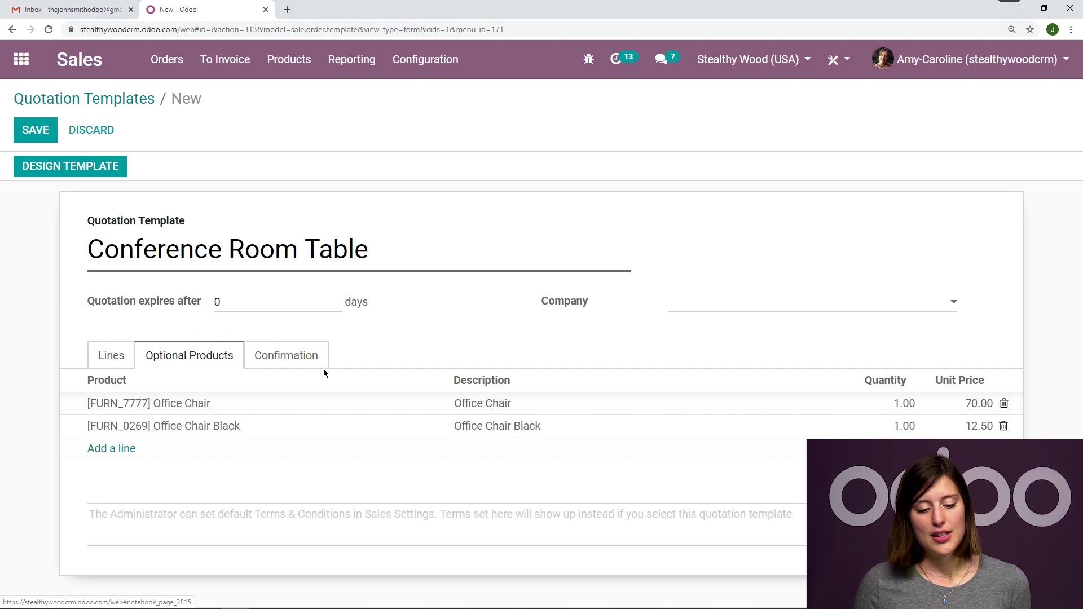
- Review the Confirmation tab's online signature and payment options, then return to the Lines tab
{"action": "left_click", "coordinate": [278, 359]}
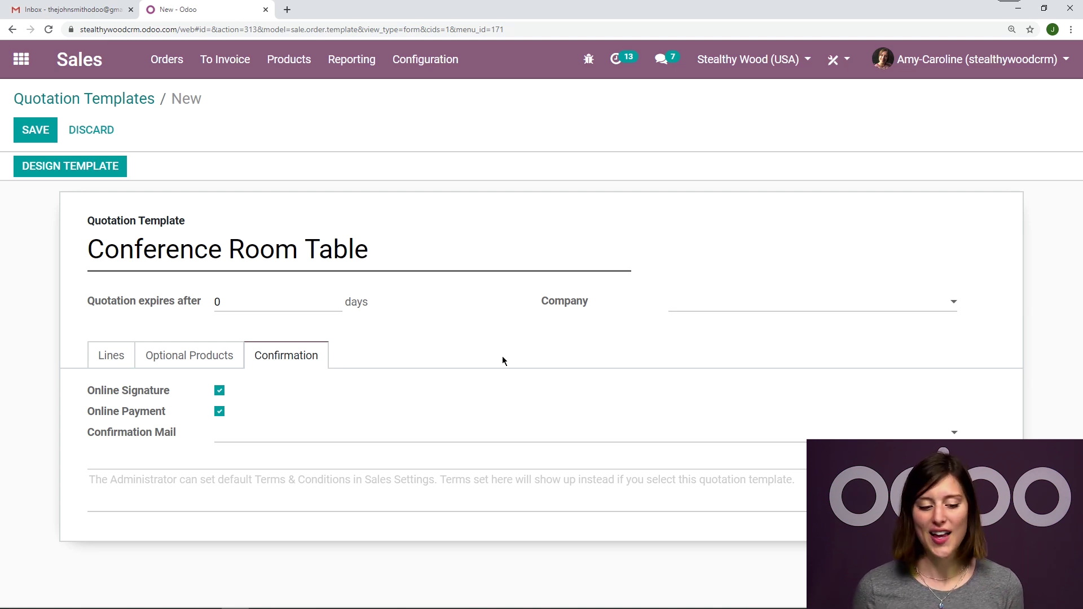
{"action": "left_click", "coordinate": [113, 355]}
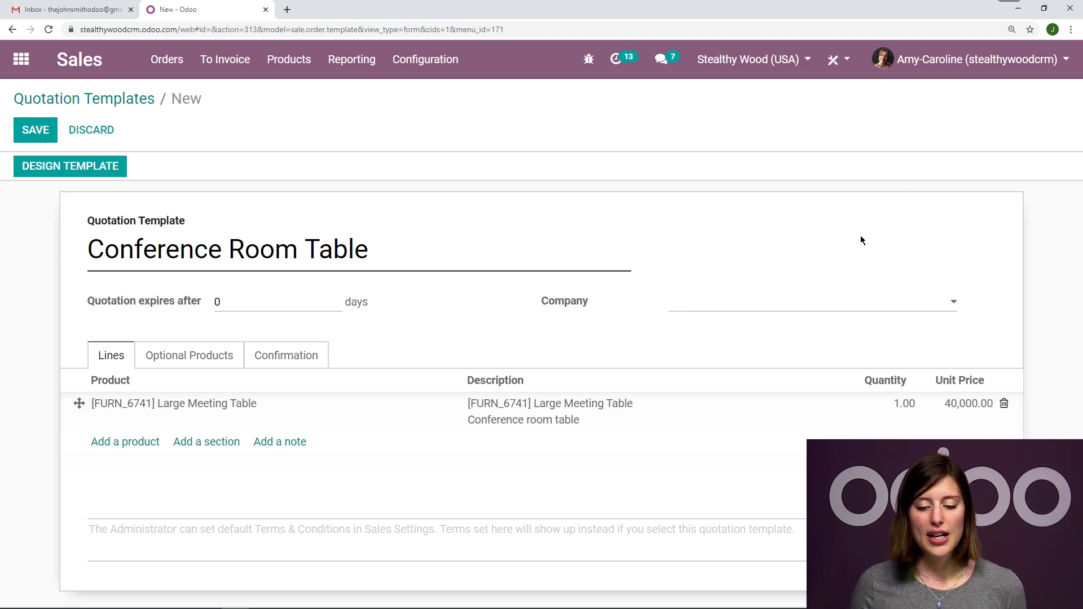
- Save the Conference Room Table template, leaving the Company field empty
{"action": "left_click", "coordinate": [813, 305]}
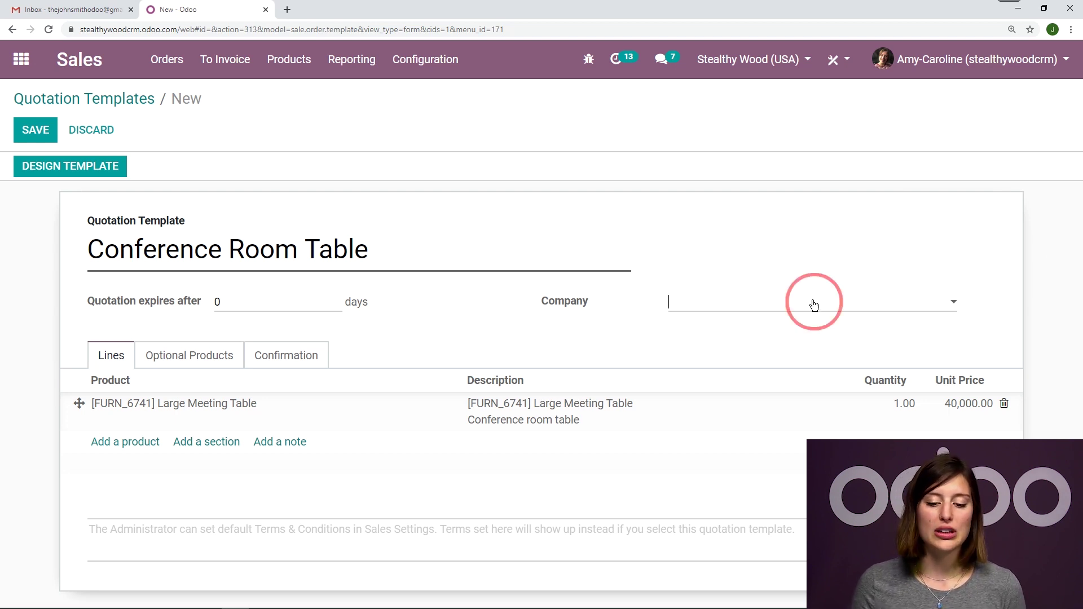
{"action": "left_click", "coordinate": [798, 246]}
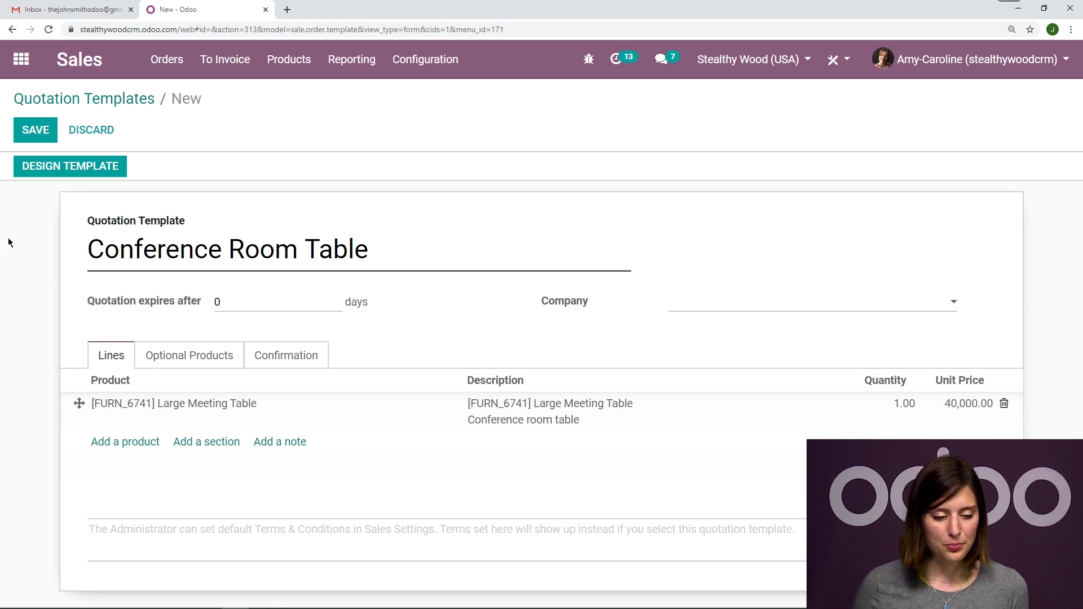
{"action": "left_click", "coordinate": [38, 131]}
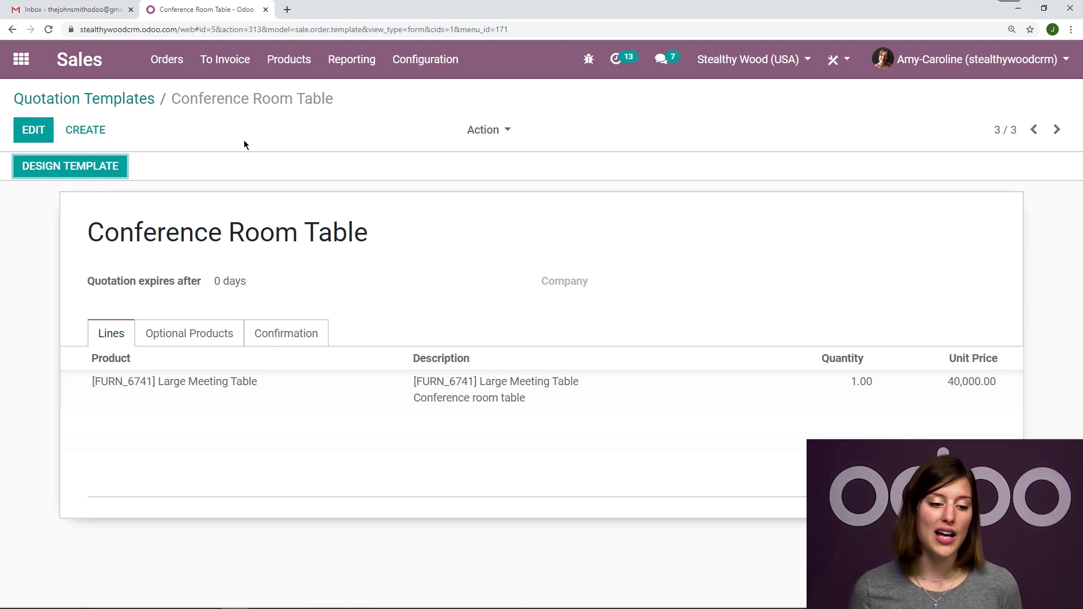
- Open the Conference Room Table template's web page in the website editor
{"action": "left_click", "coordinate": [87, 168]}
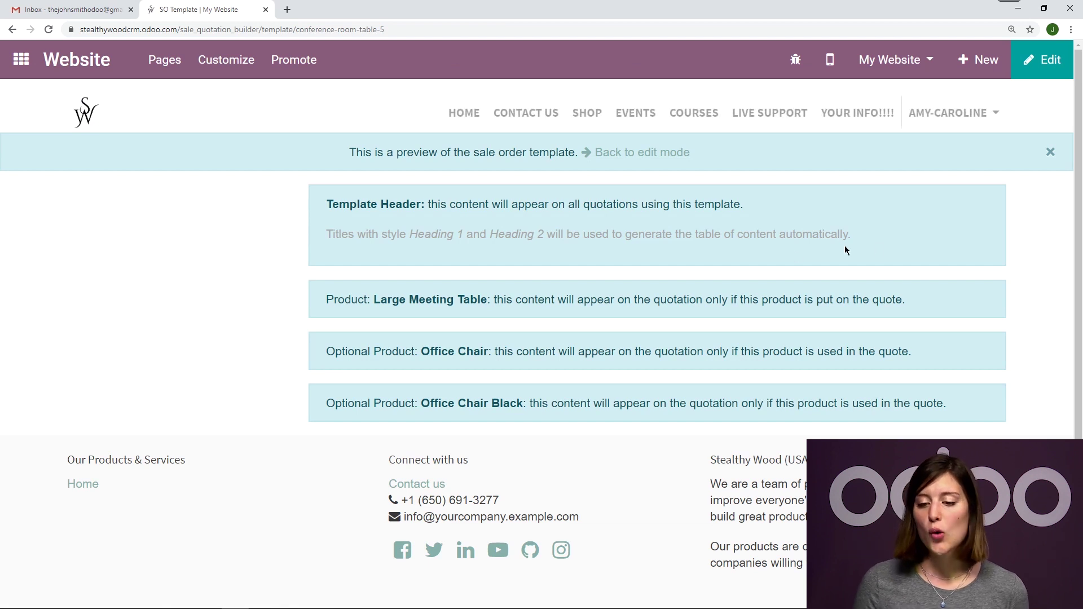
{"action": "left_click", "coordinate": [1038, 61]}
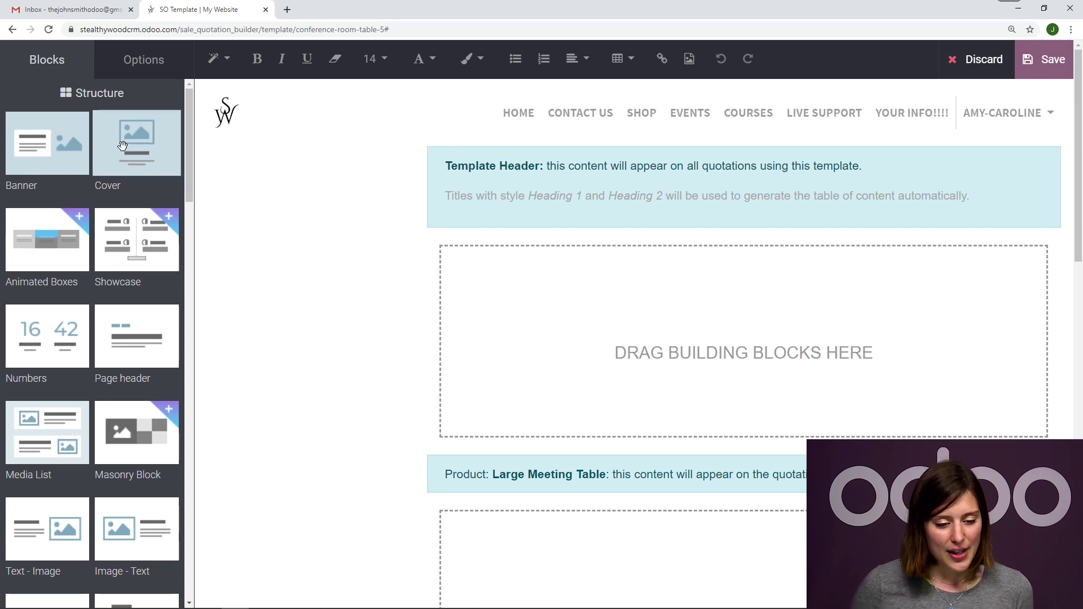
- Add a cover block and retitle it 'Your Conference Room Table!'
{"action": "left_click_drag", "start_coordinate": [120, 138], "coordinate": [618, 271]}
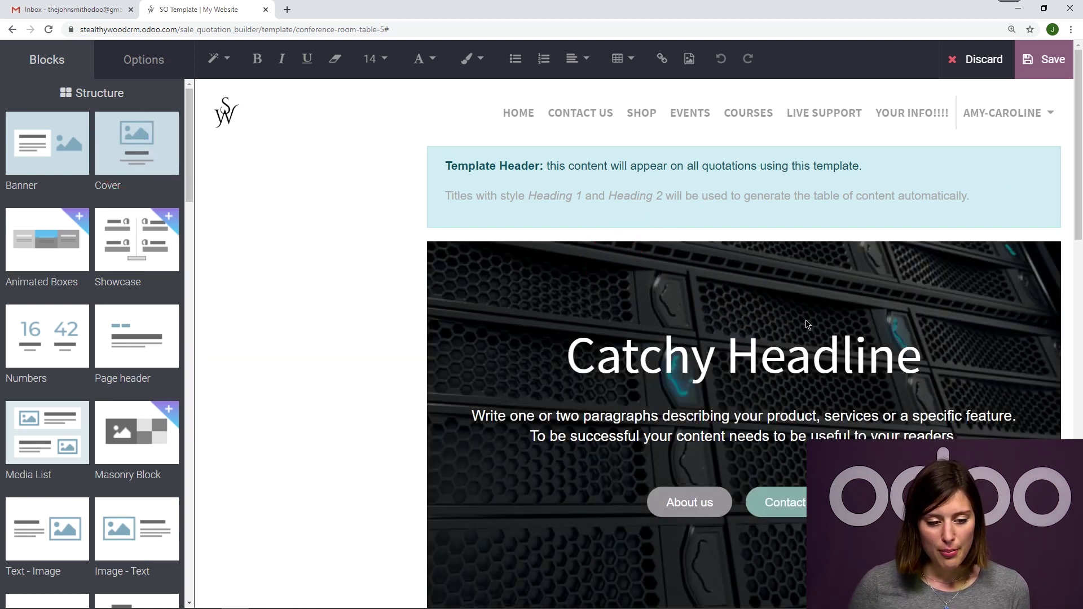
{"action": "scroll", "coordinate": [807, 324], "scroll_direction": "down", "scroll_amount": 1}
{"action": "triple_click", "coordinate": [821, 300]}
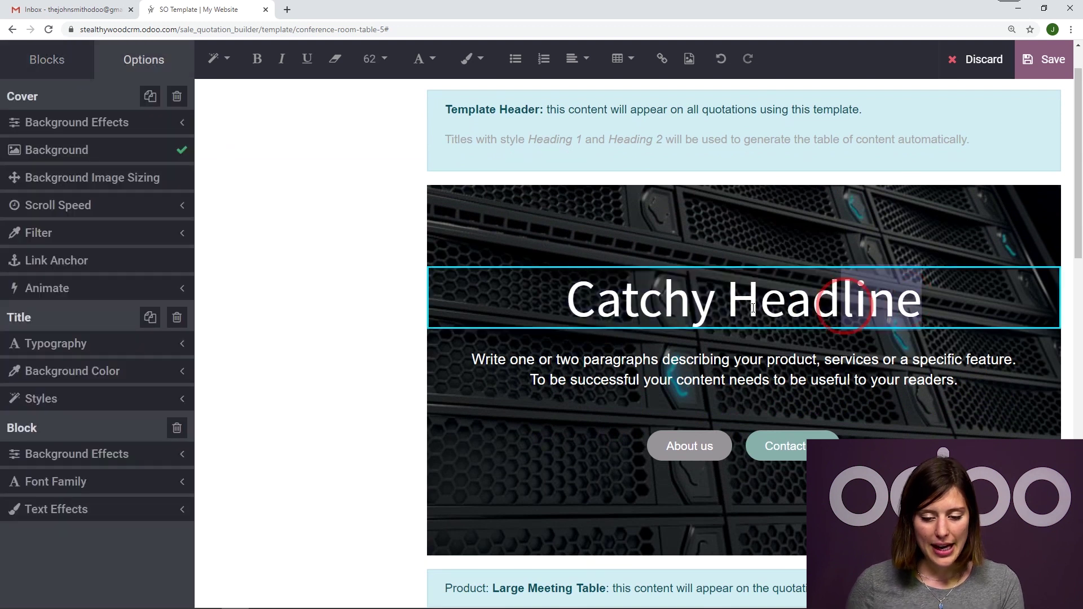
{"action": "type", "text": "Conference Room Table"}
{"action": "key", "text": "Home"}
{"action": "type", "text": "Your"}
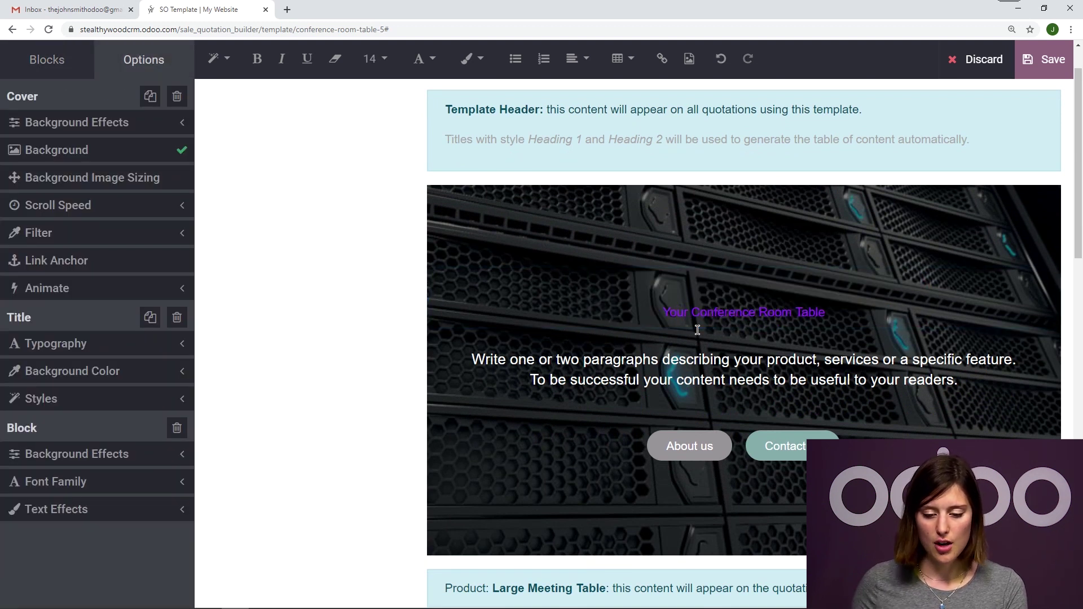
{"action": "left_click", "coordinate": [854, 303]}
{"action": "type", "text": "!"}
- Make the title size 36 and white, and set the tagline 'My products are so great! Yay!'
{"action": "left_click_drag", "start_coordinate": [855, 302], "coordinate": [608, 243]}
{"action": "left_click", "coordinate": [373, 59]}
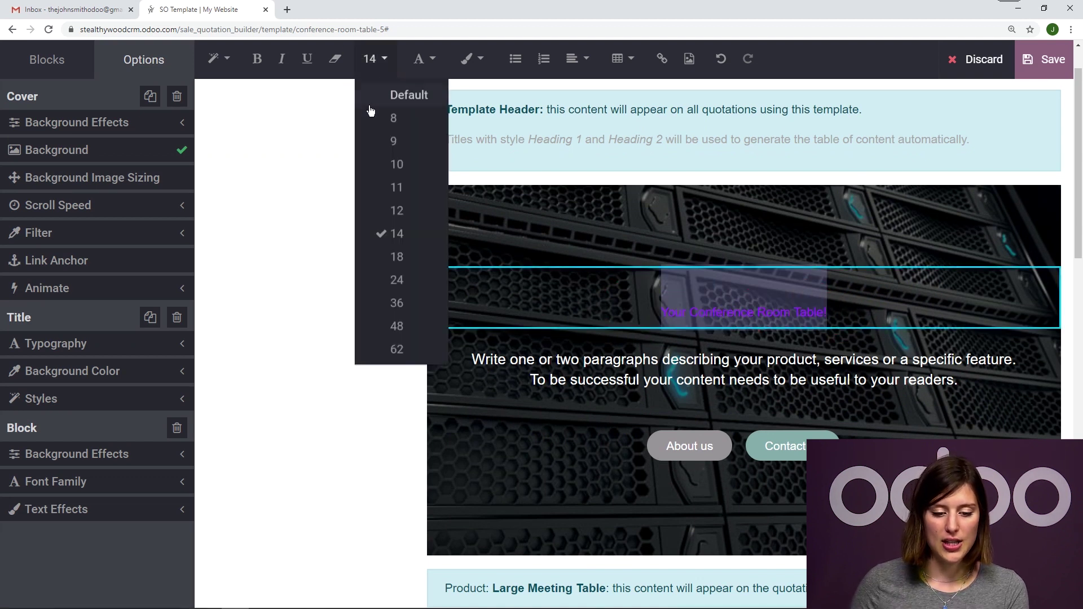
{"action": "left_click", "coordinate": [385, 303]}
{"action": "left_click", "coordinate": [426, 58]}
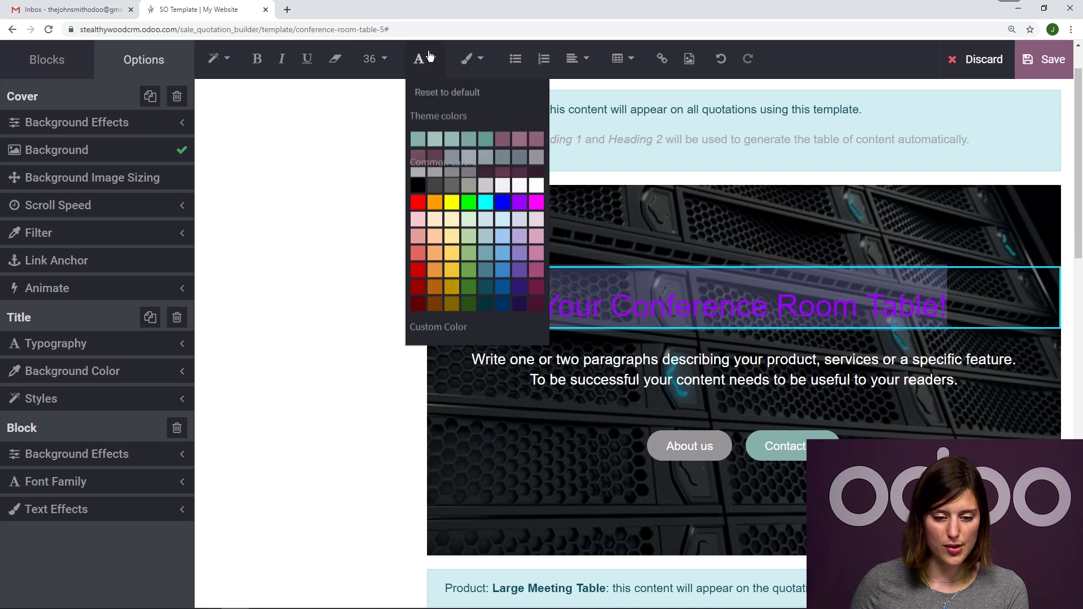
{"action": "left_click", "coordinate": [531, 191]}
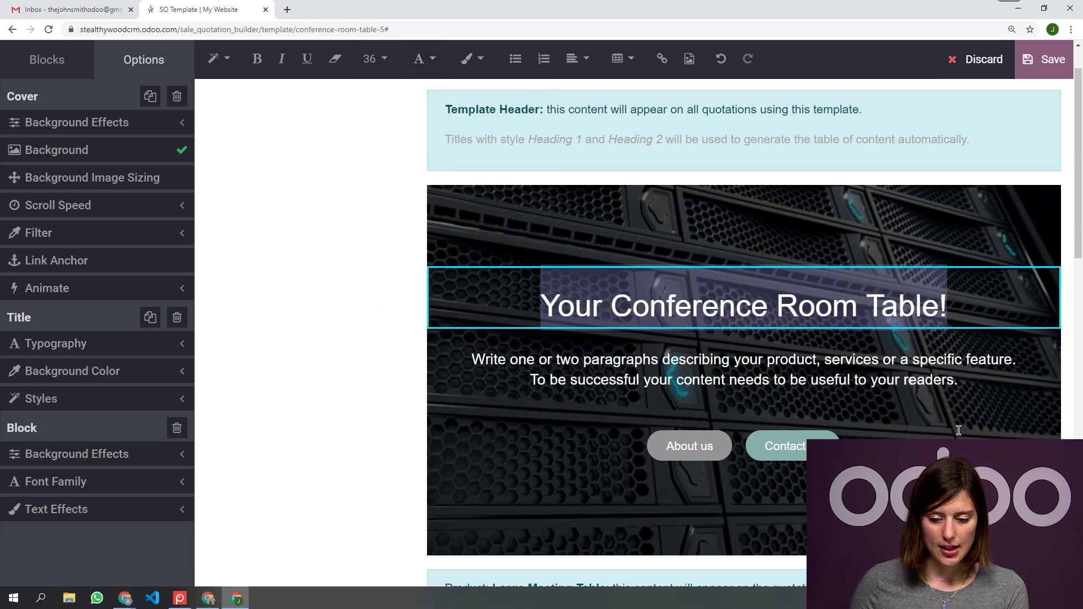
{"action": "triple_click", "coordinate": [908, 383]}
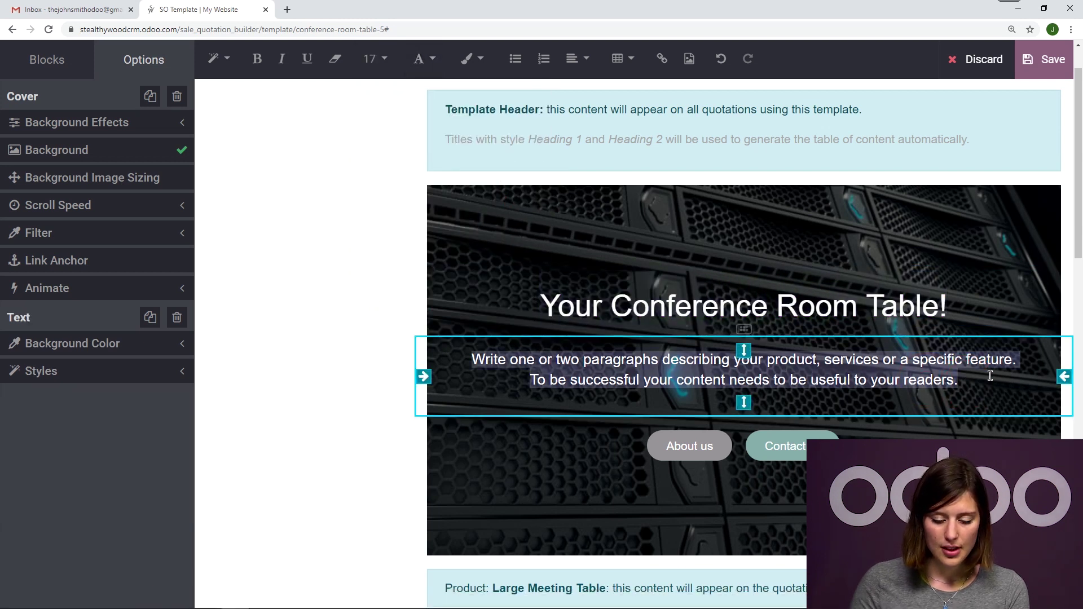
{"action": "type", "text": "My produc"}
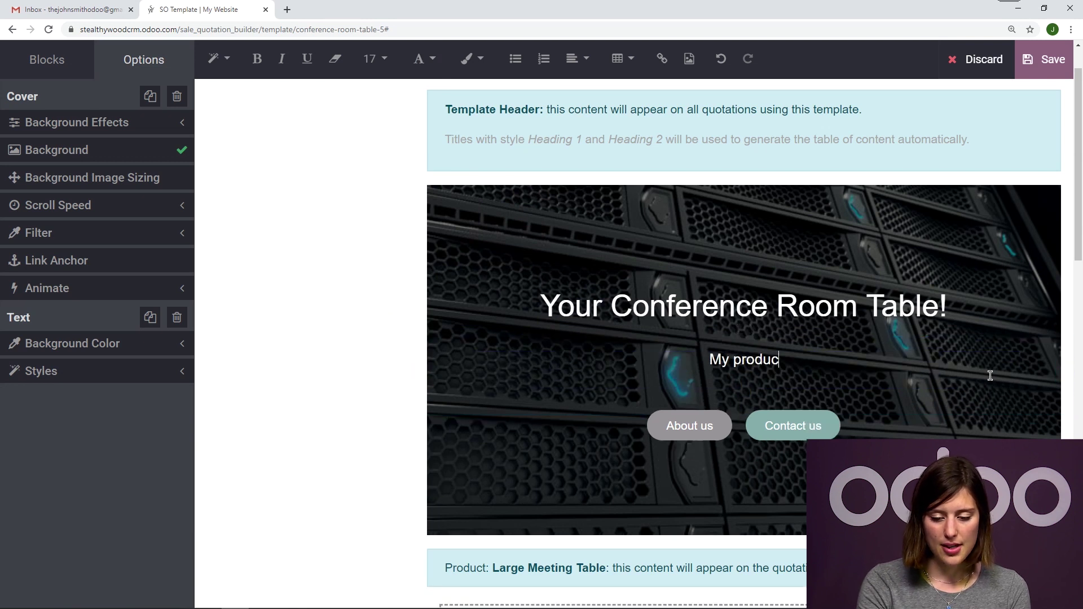
{"action": "type", "text": "ts are so great"}
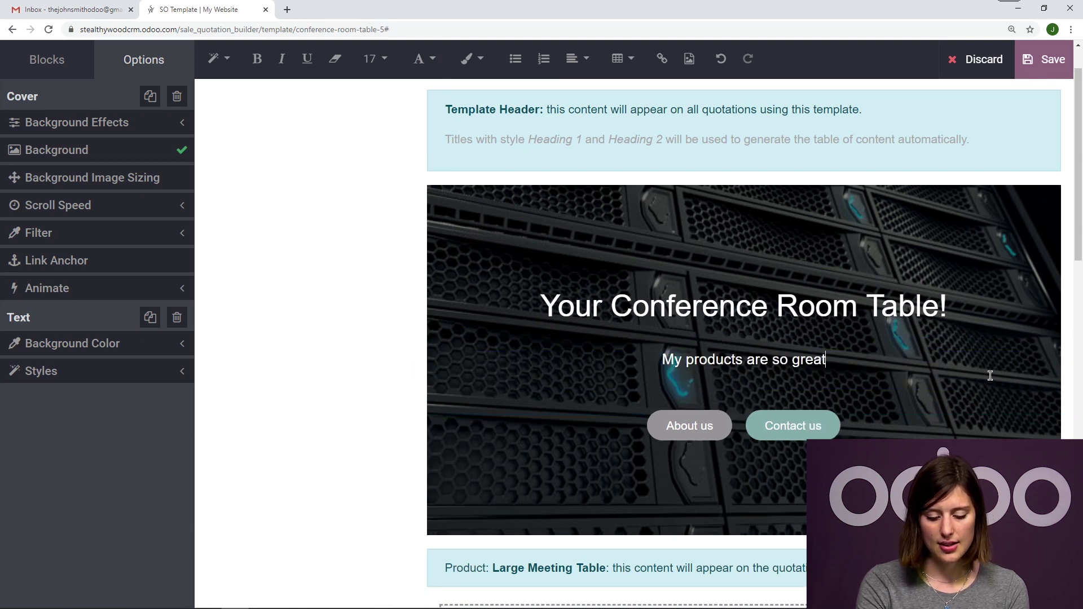
{"action": "type", "text": "! Yay!"}
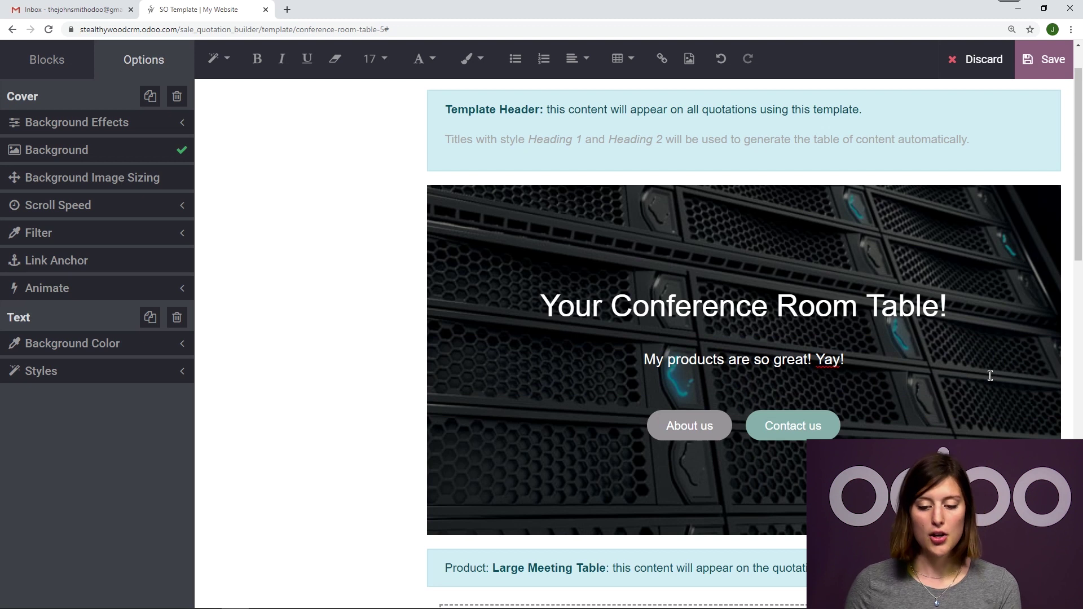
- Replace the cover background with the first Unsplash 'meeting' photo and save the page
{"action": "left_click", "coordinate": [453, 250]}
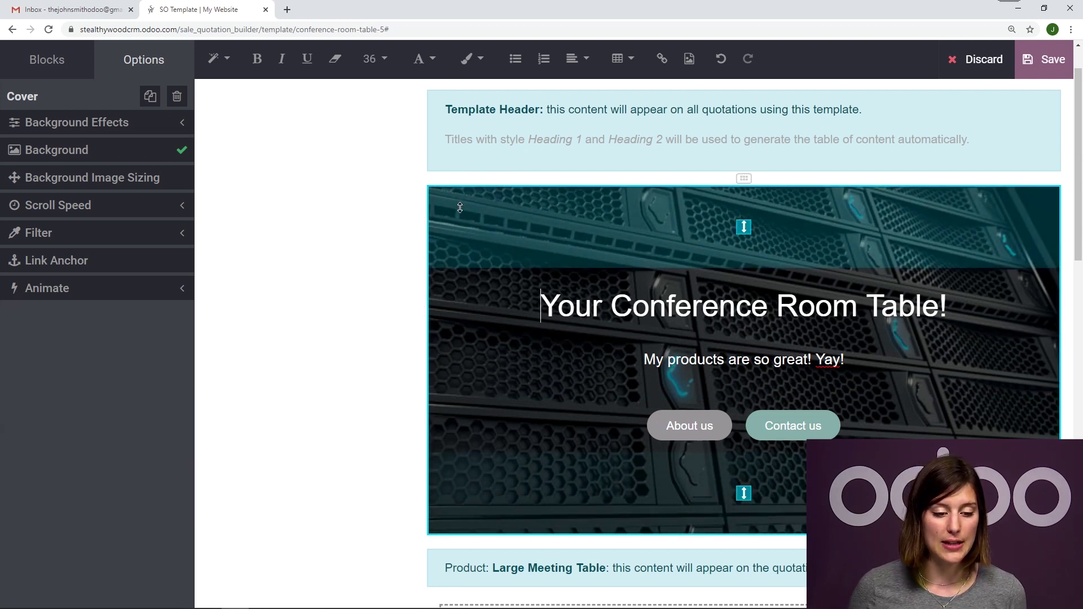
{"action": "left_click", "coordinate": [102, 150]}
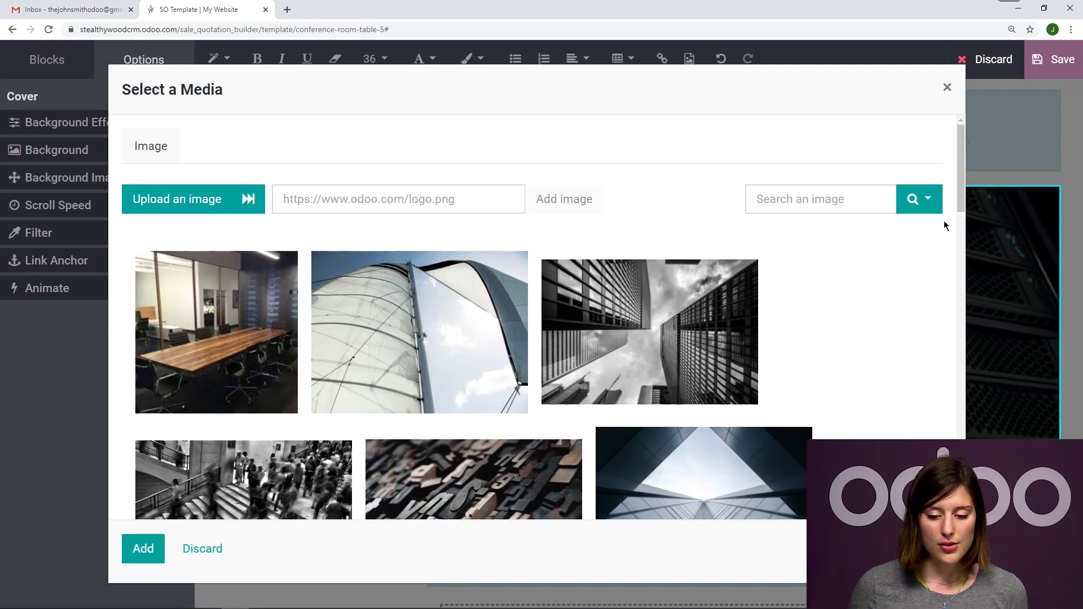
{"action": "left_click", "coordinate": [928, 200]}
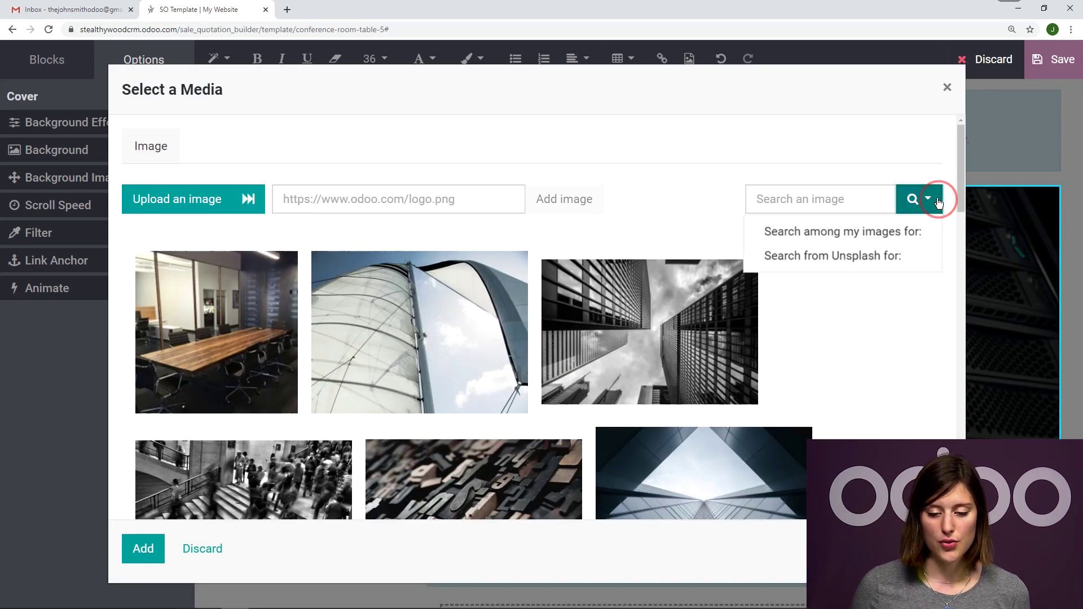
{"action": "left_click", "coordinate": [858, 260]}
{"action": "left_click", "coordinate": [761, 200]}
{"action": "type", "text": "meeting"}
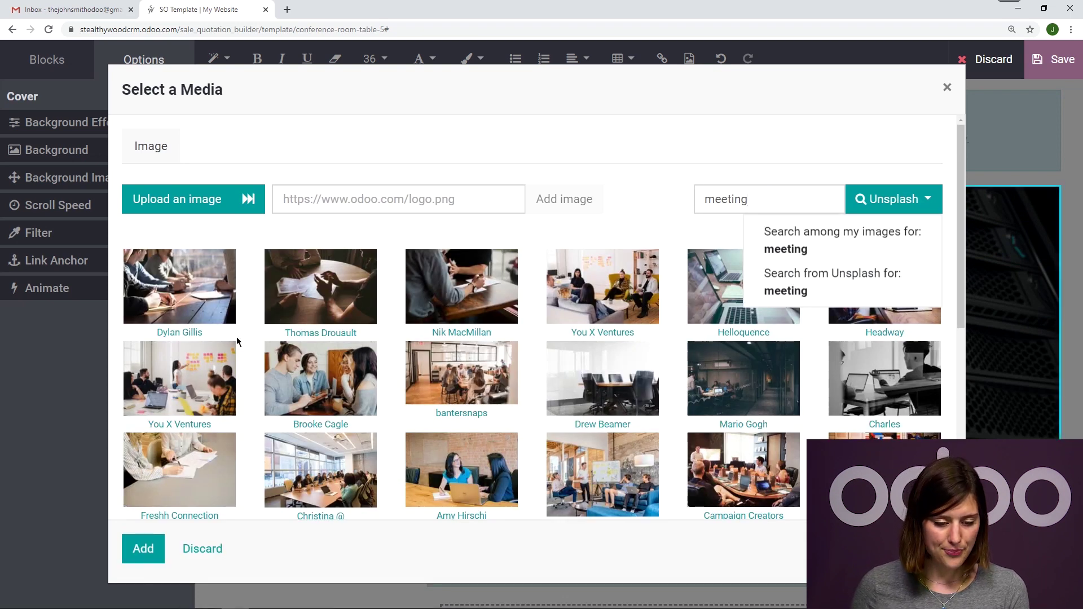
{"action": "left_click", "coordinate": [221, 289]}
{"action": "left_click", "coordinate": [145, 550]}
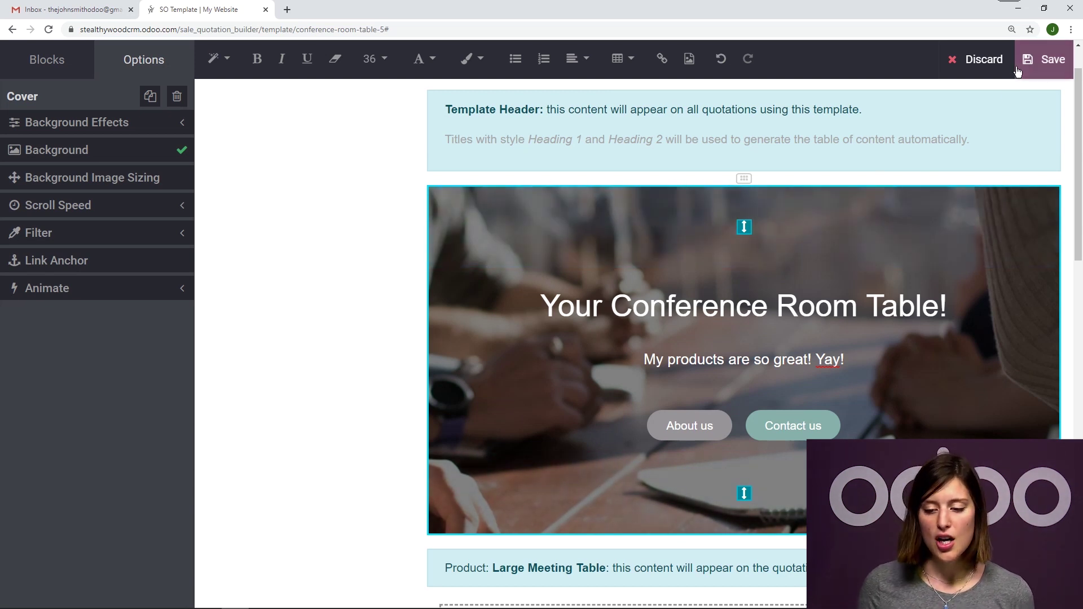
{"action": "left_click", "coordinate": [1043, 63]}
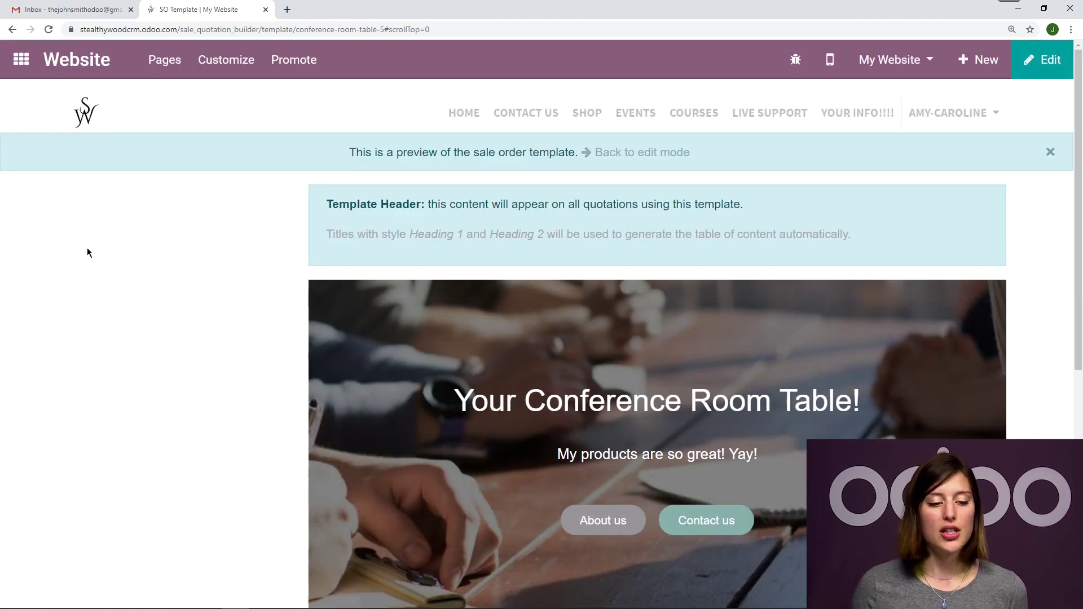
- Start a quotation for the customer using the Conference Room Table template (Large Meeting Table, 40,000.00)
{"action": "left_click", "coordinate": [9, 60]}
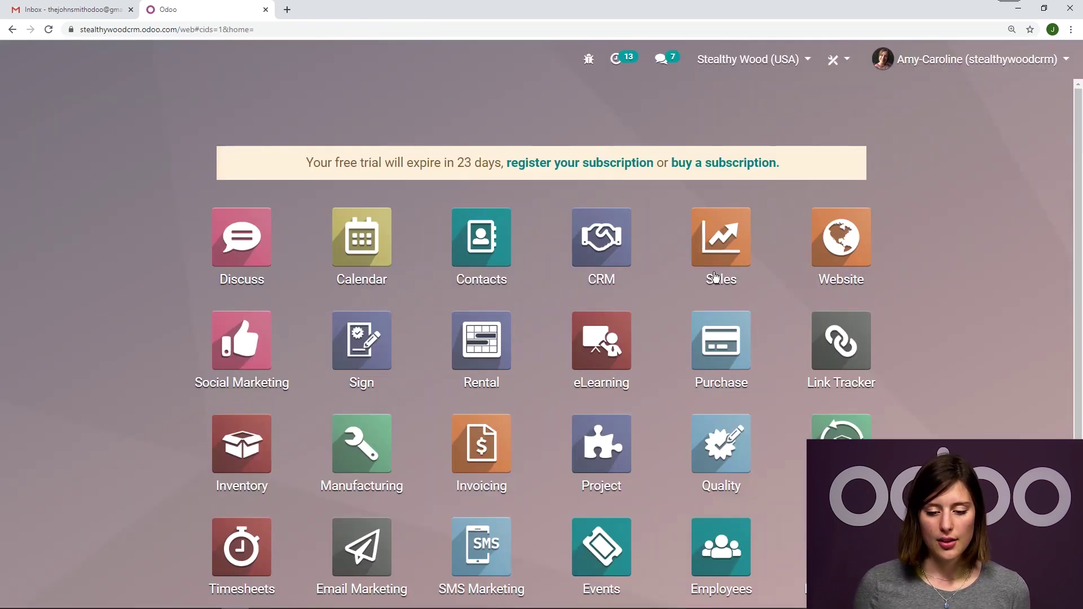
{"action": "left_click", "coordinate": [715, 277]}
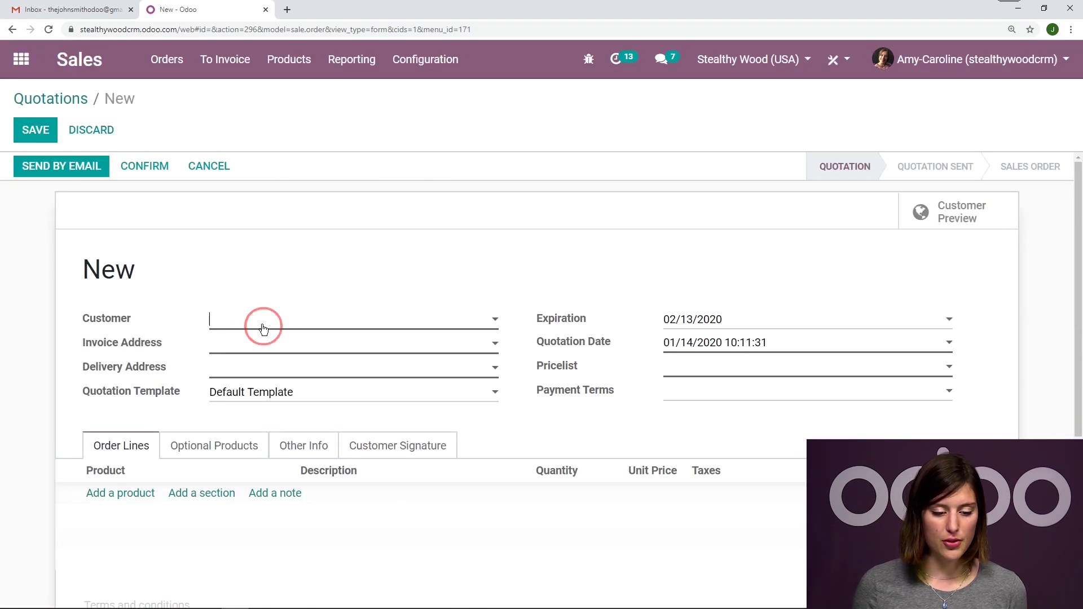
{"action": "left_click", "coordinate": [261, 325]}
{"action": "left_click", "coordinate": [259, 345]}
{"action": "scroll", "coordinate": [247, 371], "scroll_direction": "down", "scroll_amount": 2}
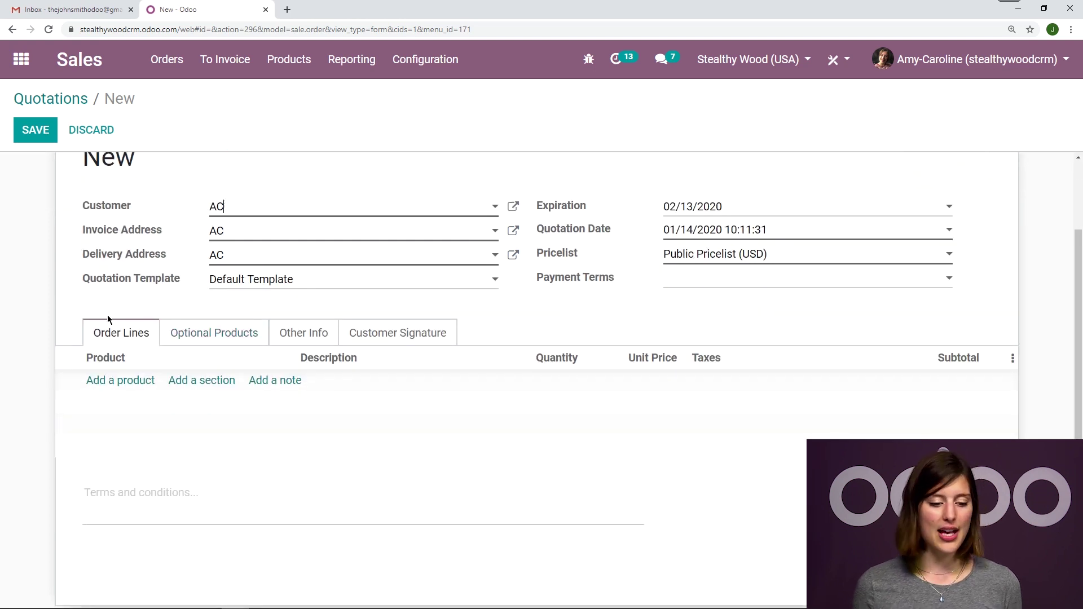
{"action": "left_click", "coordinate": [248, 280]}
{"action": "left_click", "coordinate": [314, 347]}
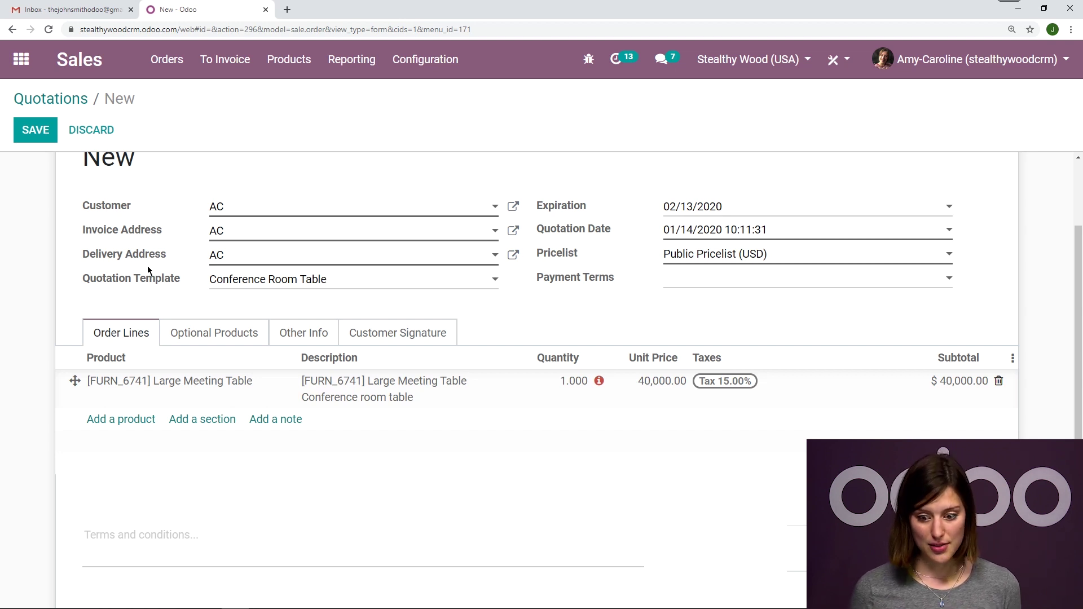
{"action": "scroll", "coordinate": [364, 259], "scroll_direction": "up", "scroll_amount": 1}
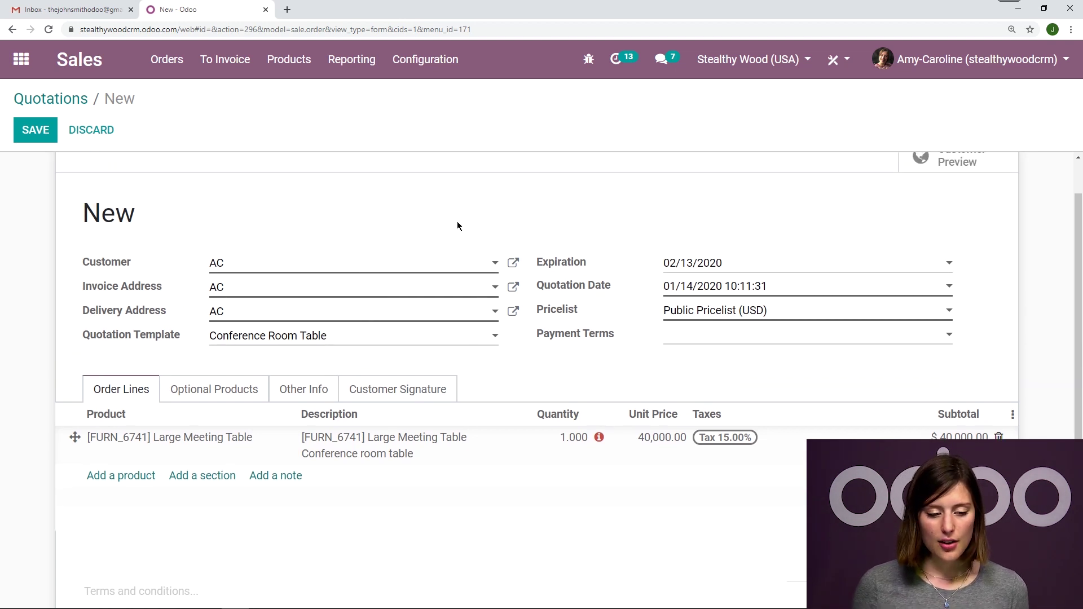
{"action": "scroll", "coordinate": [411, 231], "scroll_direction": "up", "scroll_amount": 1}
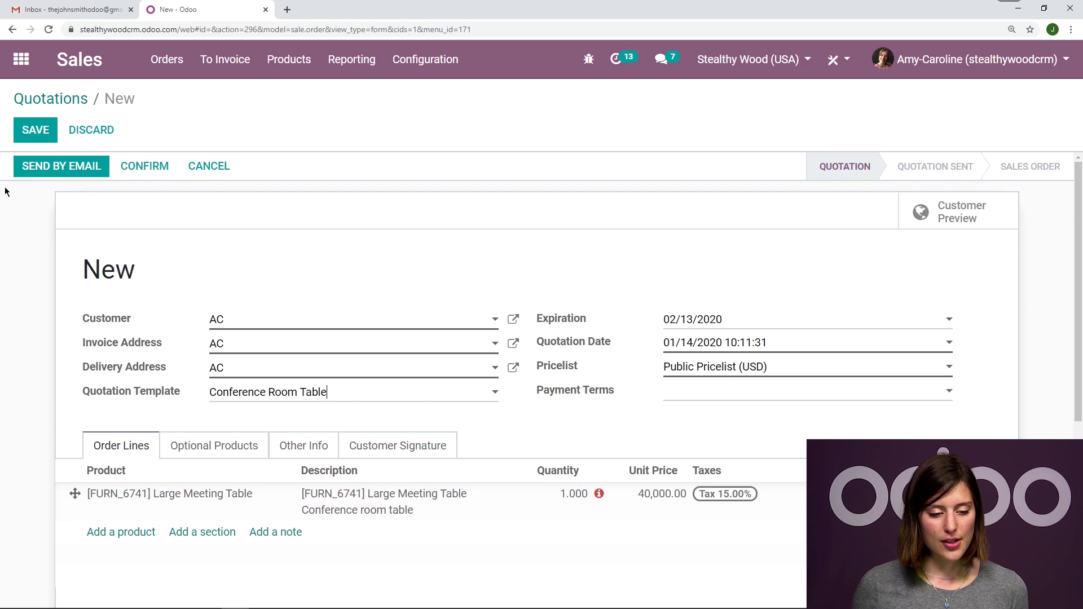
- Save the quotation as S00068 and email it to the customer as S00068.pdf
{"action": "left_click", "coordinate": [51, 139]}
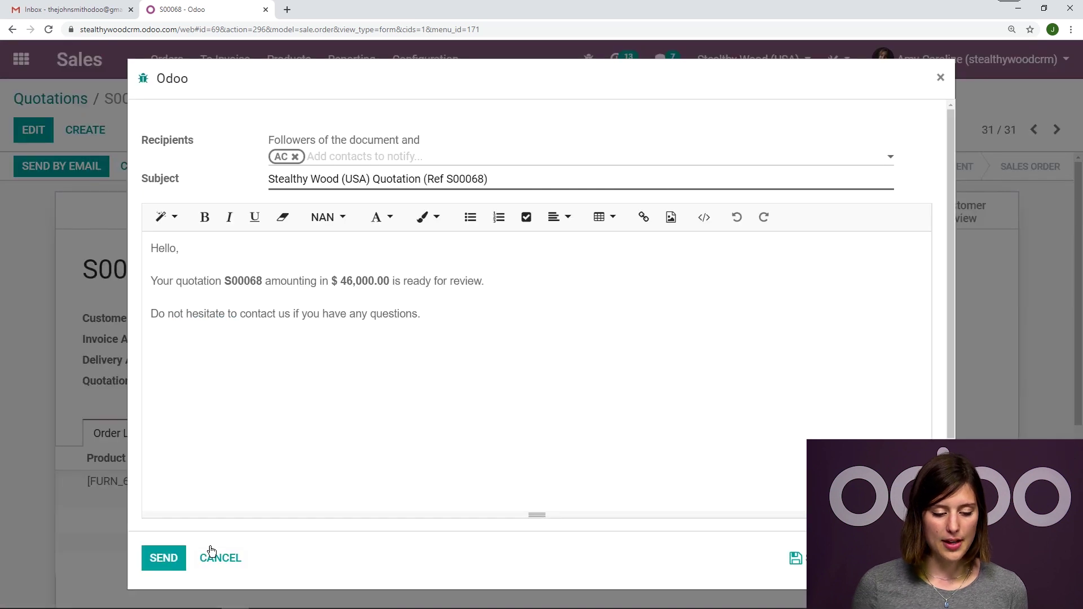
{"action": "left_click", "coordinate": [171, 558]}
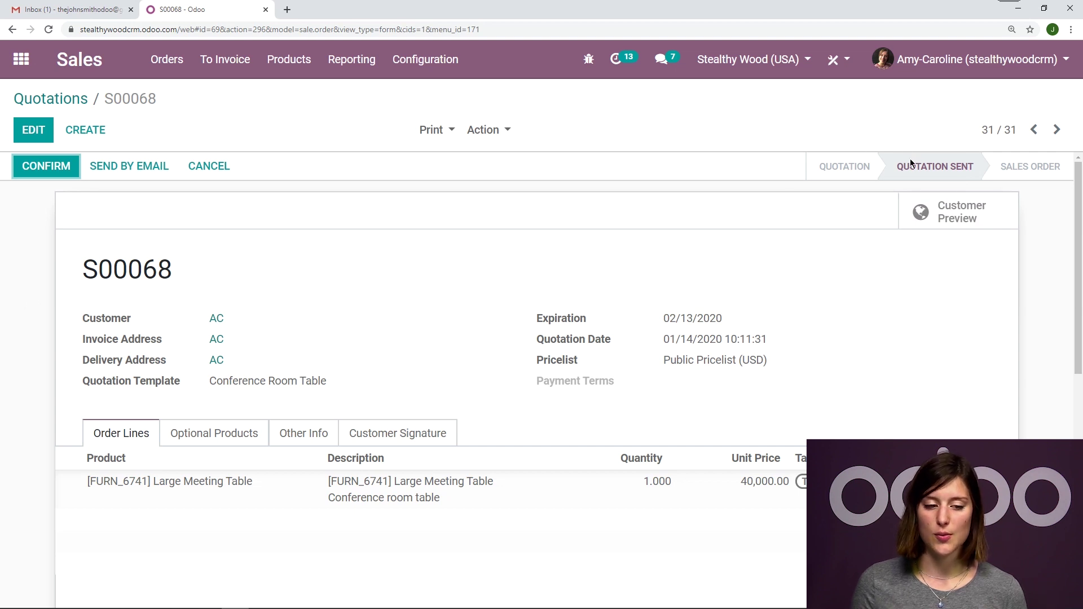
{"action": "left_click", "coordinate": [22, 10]}
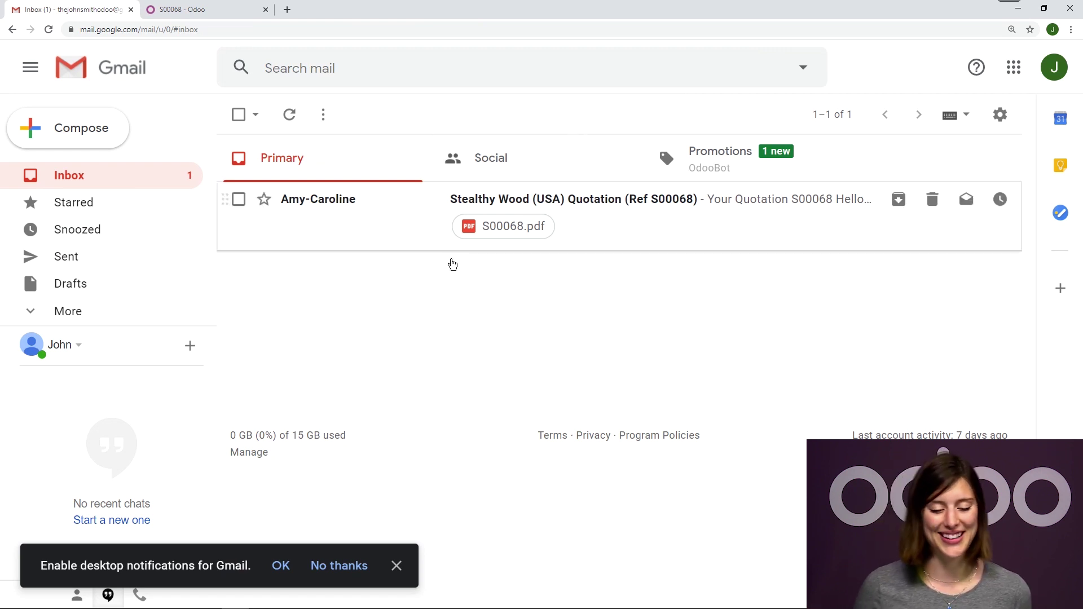
- Open the S00068 email in Gmail and follow its Sign & Pay Quotation link
{"action": "left_click", "coordinate": [407, 235]}
{"action": "scroll", "coordinate": [229, 380], "scroll_direction": "down", "scroll_amount": 2}
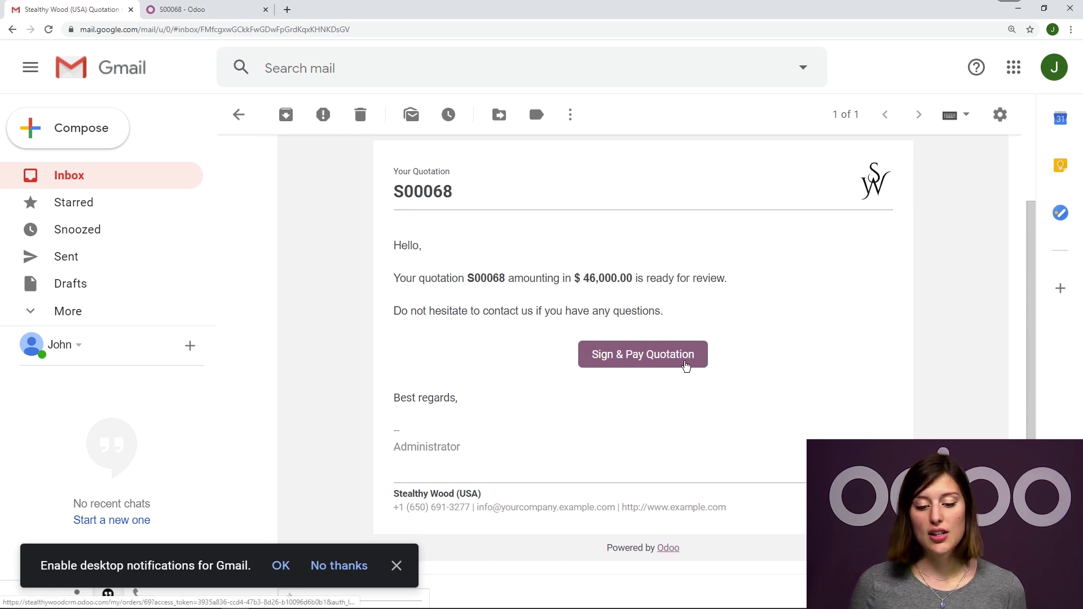
{"action": "left_click", "coordinate": [686, 367]}
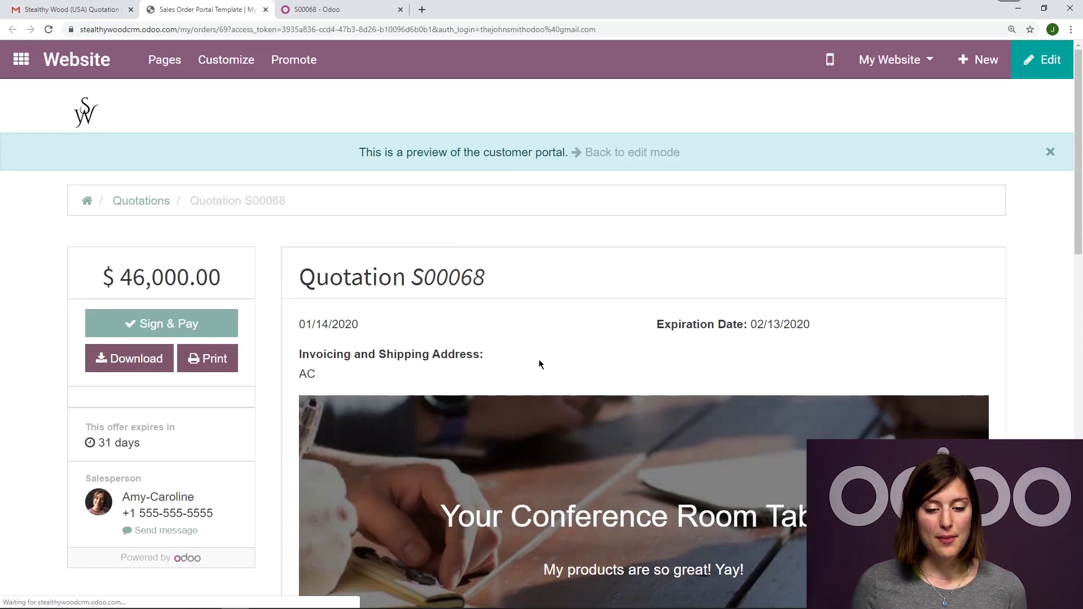
- Review the S00068 portal page, then close it and return to the back-end quotation form
{"action": "scroll", "coordinate": [689, 377], "scroll_direction": "down", "scroll_amount": 5}
{"action": "scroll", "coordinate": [222, 490], "scroll_direction": "up", "scroll_amount": 4}
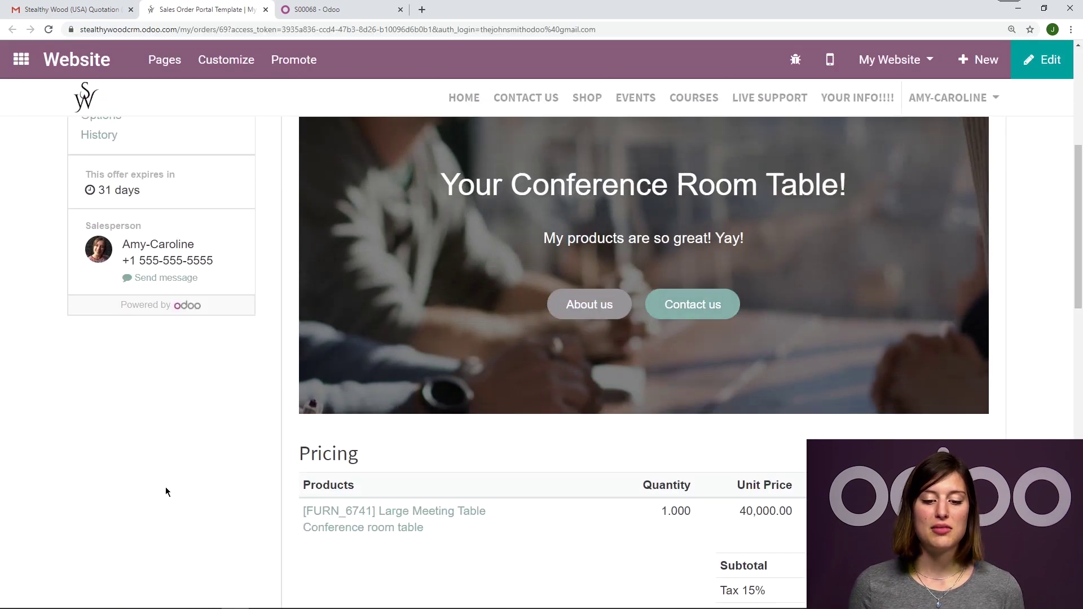
{"action": "scroll", "coordinate": [13, 505], "scroll_direction": "down", "scroll_amount": 4}
{"action": "scroll", "coordinate": [14, 505], "scroll_direction": "up", "scroll_amount": 5}
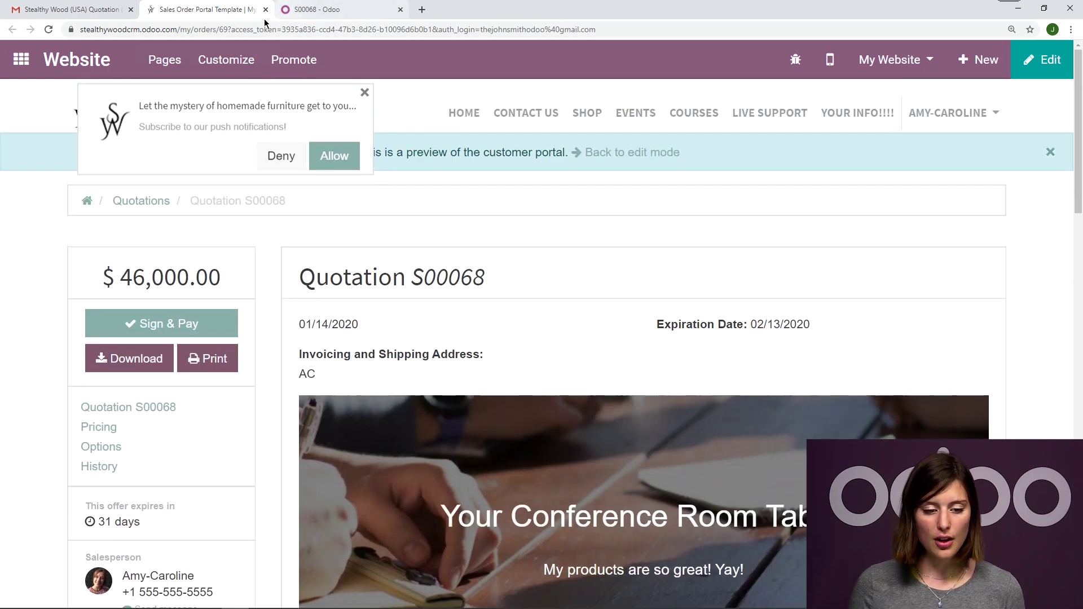
{"action": "scroll", "coordinate": [761, 398], "scroll_direction": "down", "scroll_amount": 5}
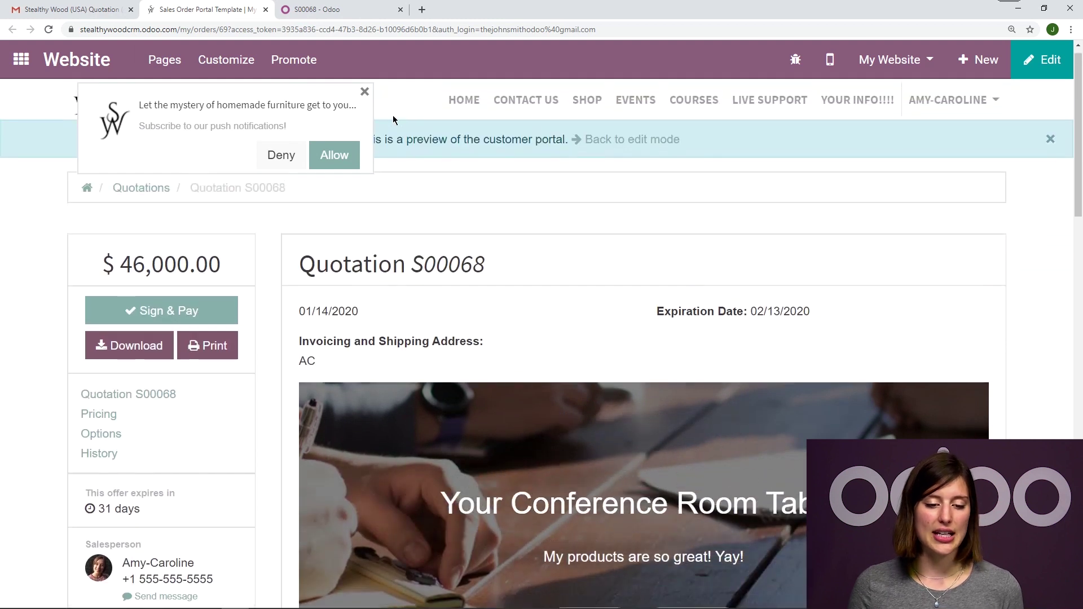
{"action": "left_click", "coordinate": [266, 9]}
{"action": "left_click", "coordinate": [247, 5]}
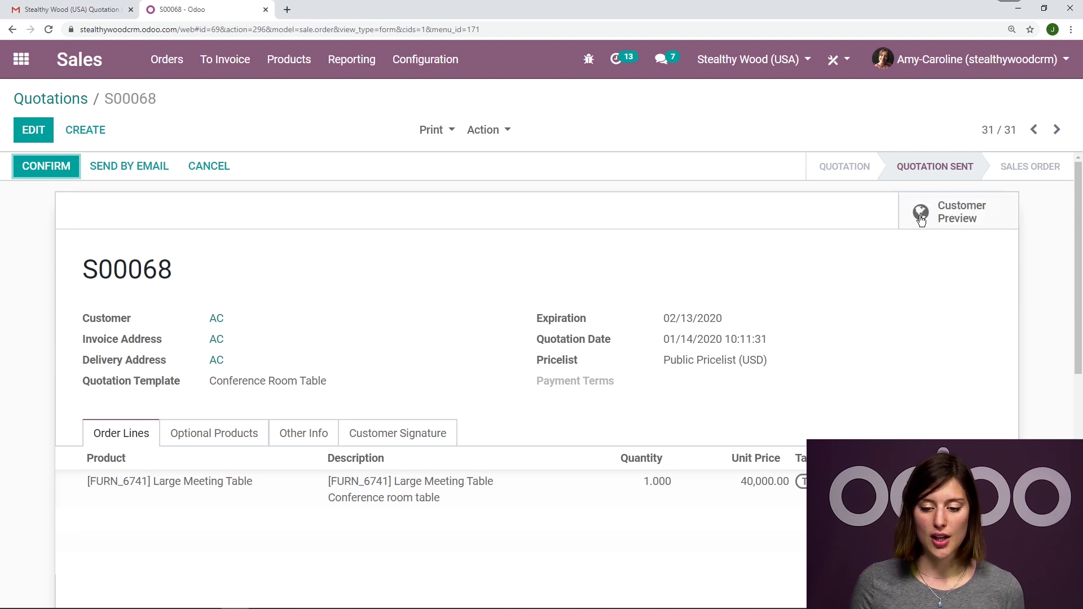
- Open the Customer Preview of S00068 and compare its Pricing section with the emailed quotation
{"action": "left_click", "coordinate": [956, 225]}
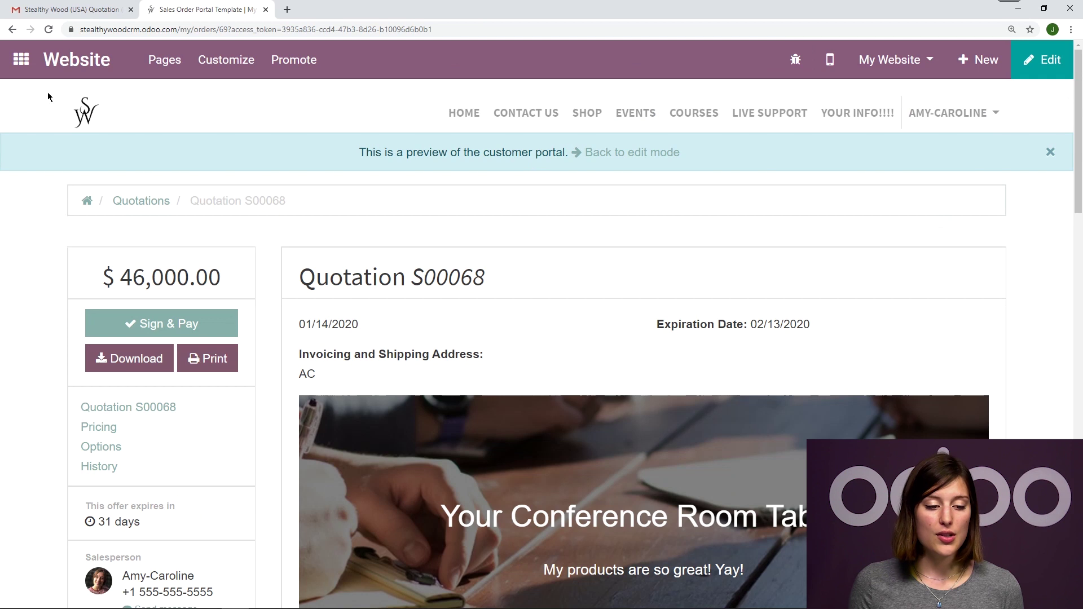
{"action": "left_click", "coordinate": [117, 8]}
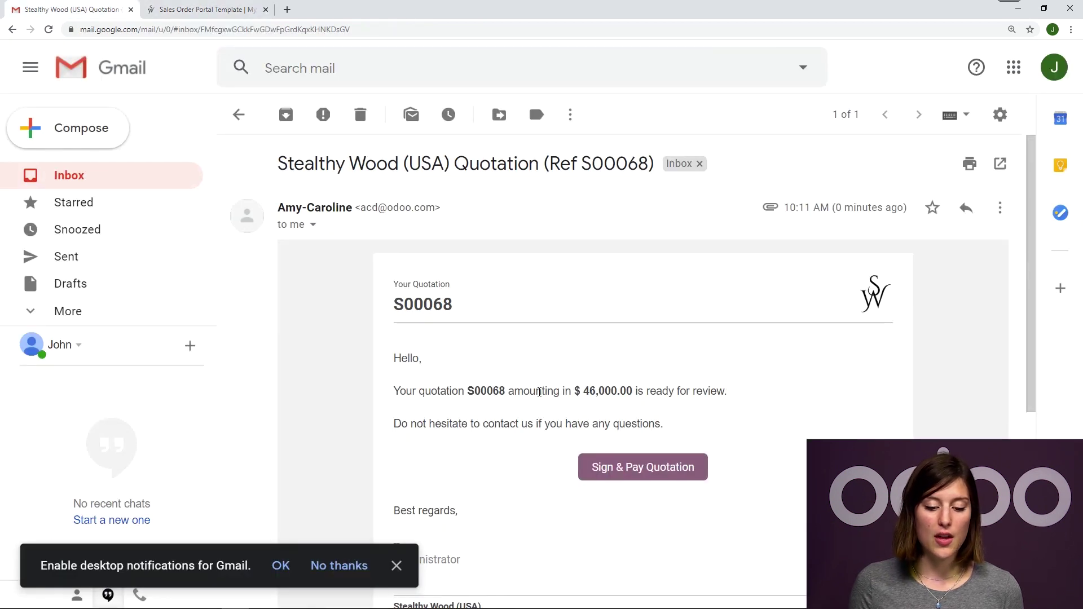
{"action": "left_click", "coordinate": [229, 7]}
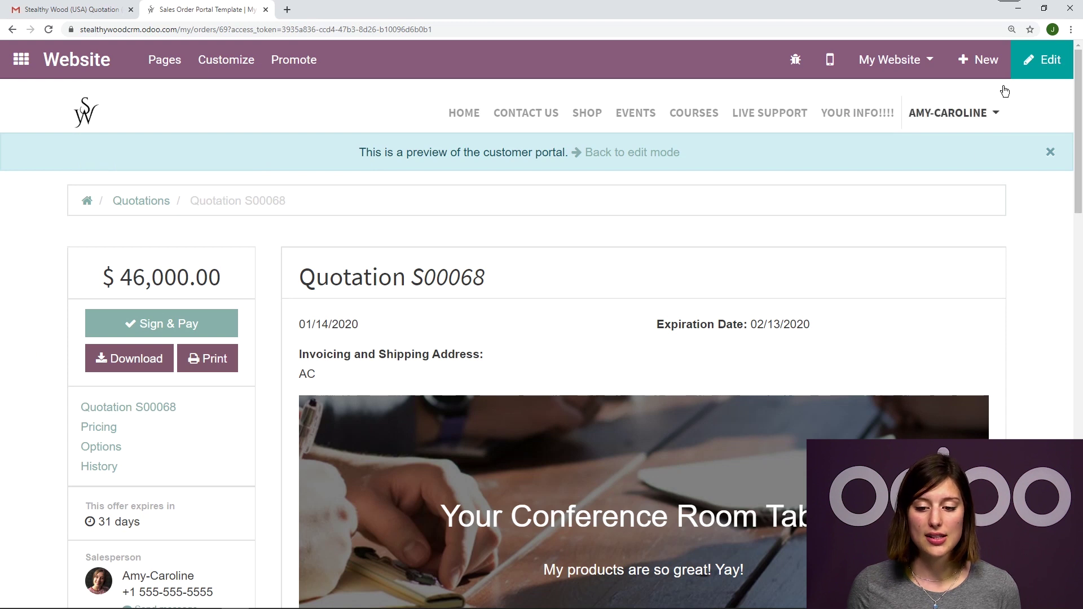
{"action": "scroll", "coordinate": [715, 349], "scroll_direction": "down", "scroll_amount": 4}
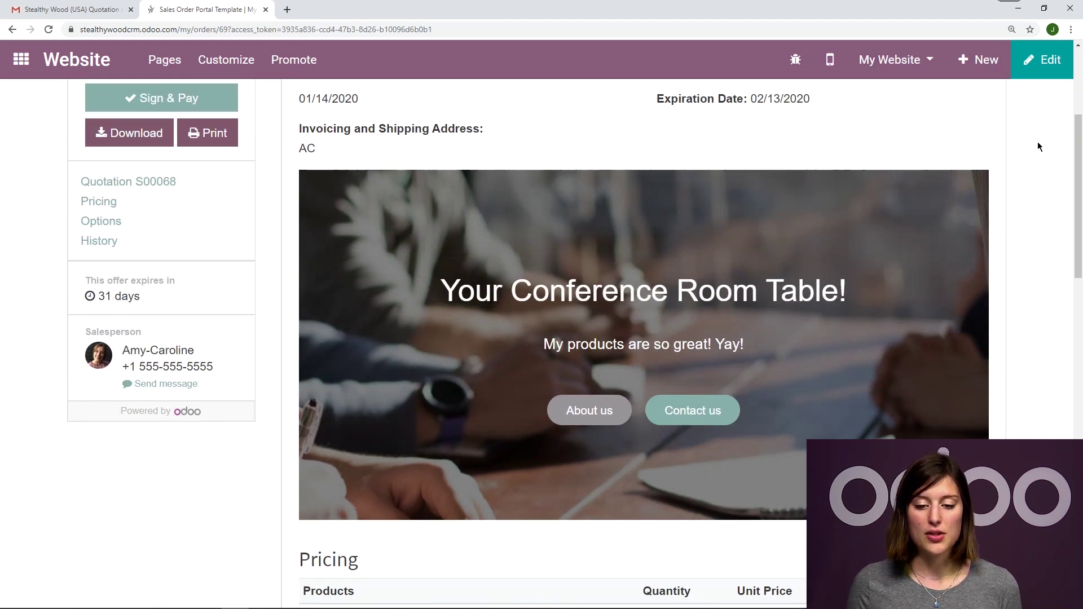
{"action": "scroll", "coordinate": [1028, 218], "scroll_direction": "up", "scroll_amount": 4}
{"action": "left_click", "coordinate": [73, 9]}
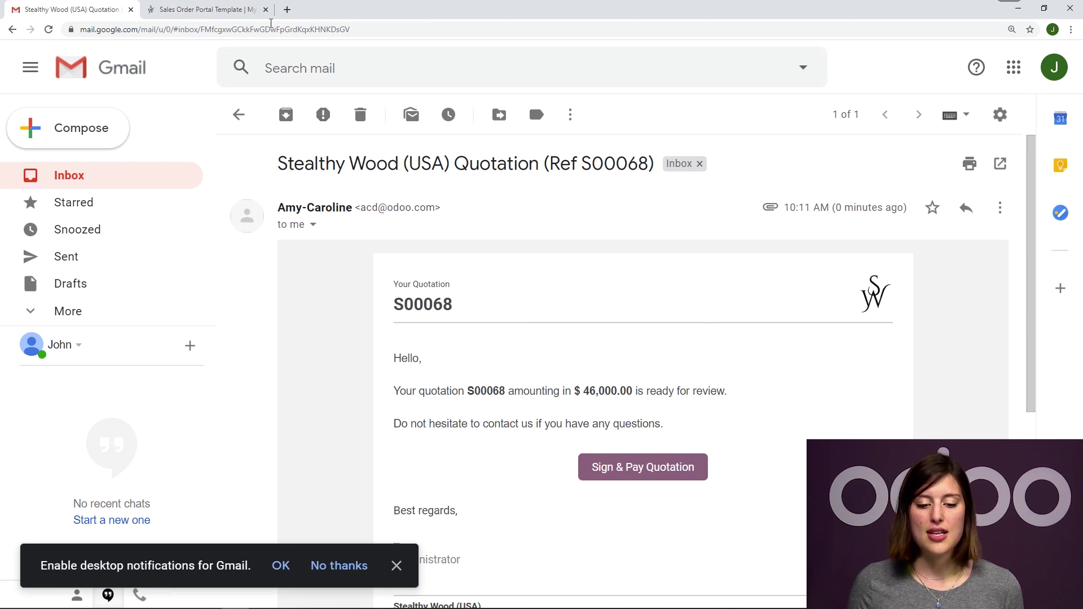
{"action": "left_click", "coordinate": [186, 9]}
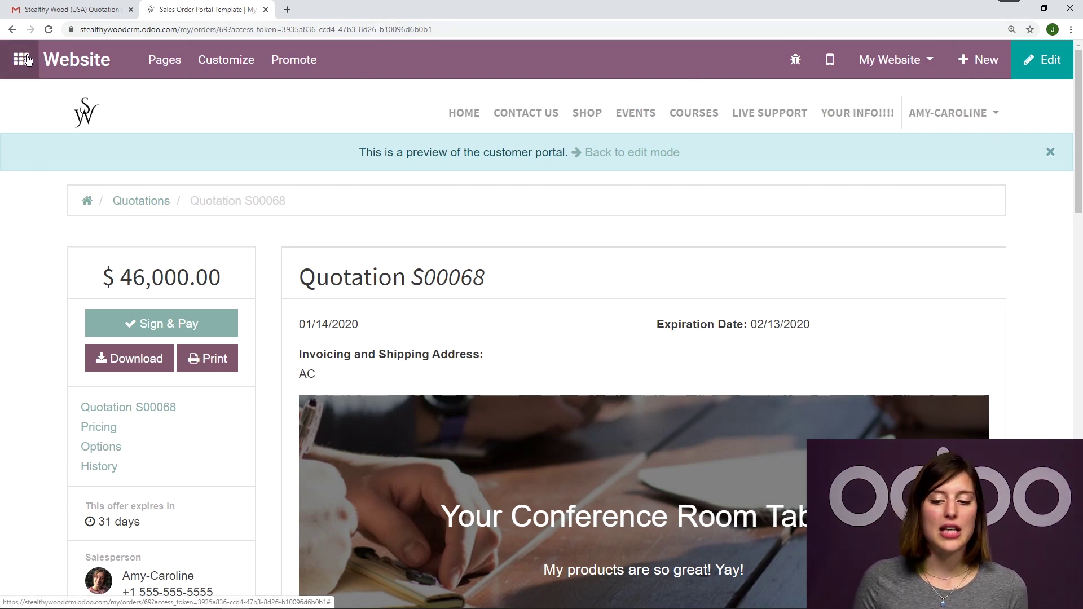
{"action": "scroll", "coordinate": [928, 290], "scroll_direction": "down", "scroll_amount": 4}
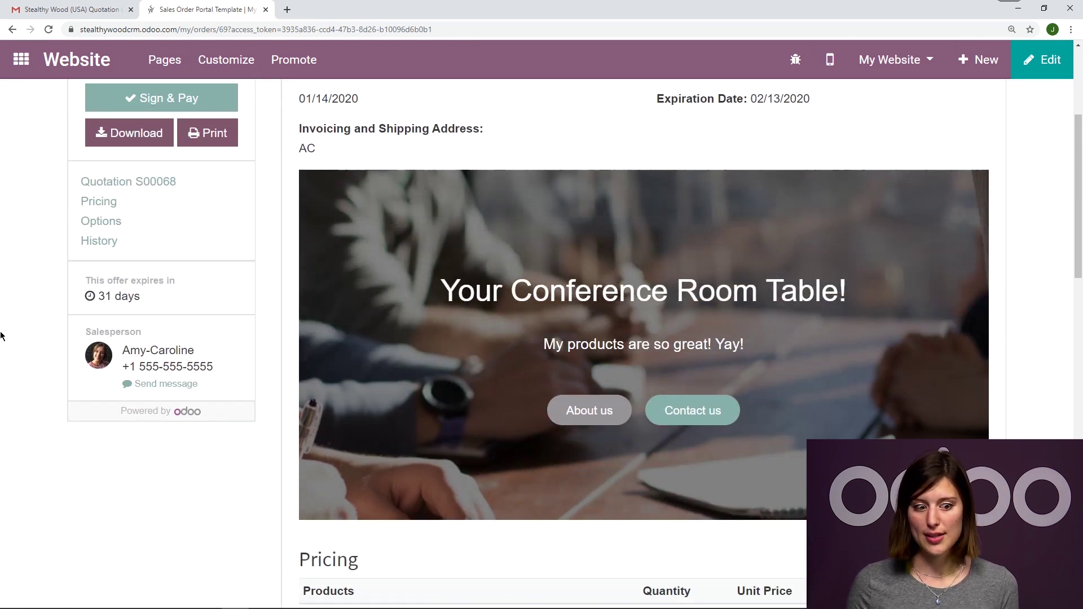
{"action": "scroll", "coordinate": [2, 347], "scroll_direction": "up", "scroll_amount": 1}
{"action": "scroll", "coordinate": [1, 346], "scroll_direction": "down", "scroll_amount": 3}
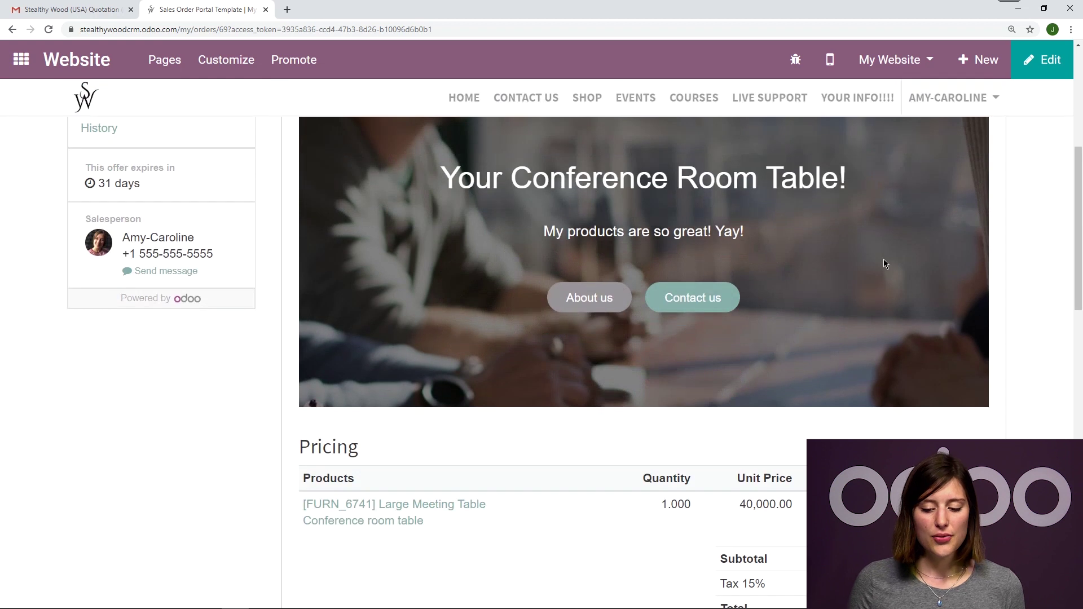
- Add the optional Office Chair at 70.00 to the quotation from the Options section
{"action": "scroll", "coordinate": [945, 299], "scroll_direction": "down", "scroll_amount": 3}
{"action": "scroll", "coordinate": [79, 384], "scroll_direction": "down", "scroll_amount": 2}
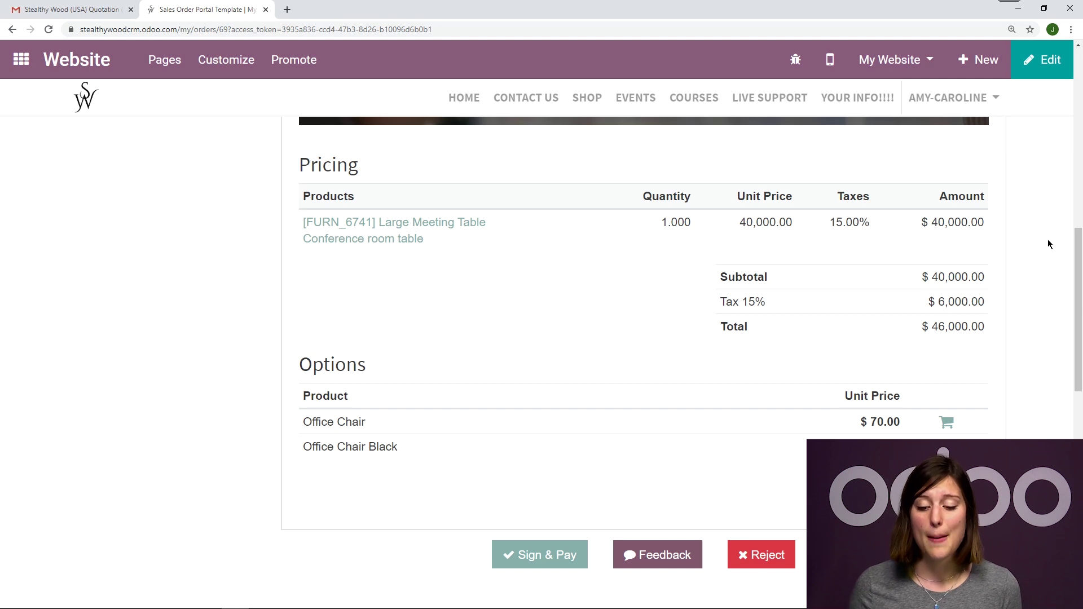
{"action": "left_click", "coordinate": [945, 424]}
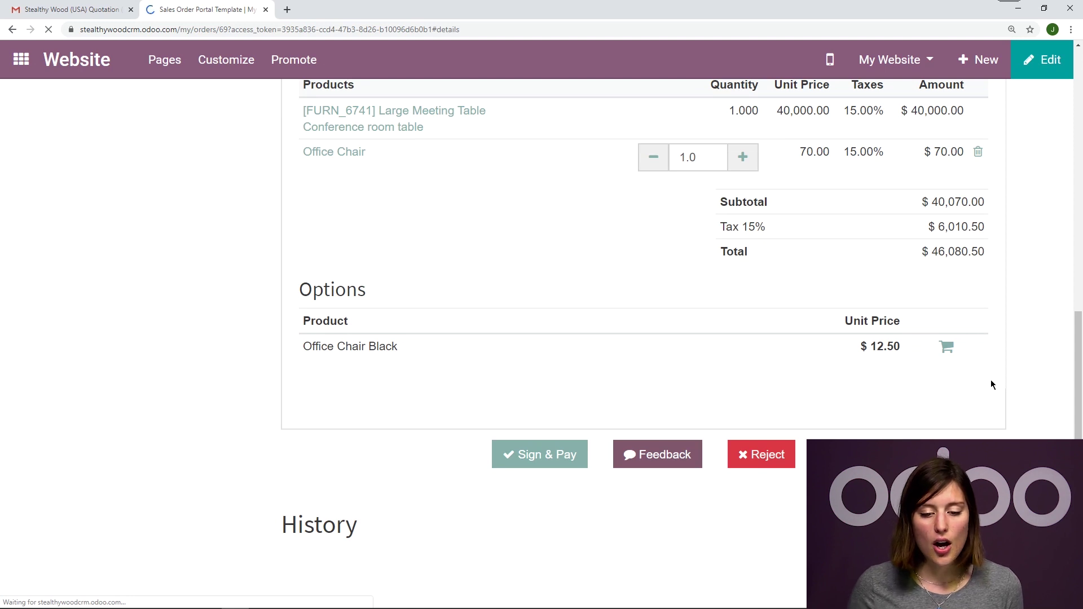
- Dismiss the push-notification prompt and check the updated $46,080.50 total
{"action": "scroll", "coordinate": [695, 363], "scroll_direction": "up", "scroll_amount": 2}
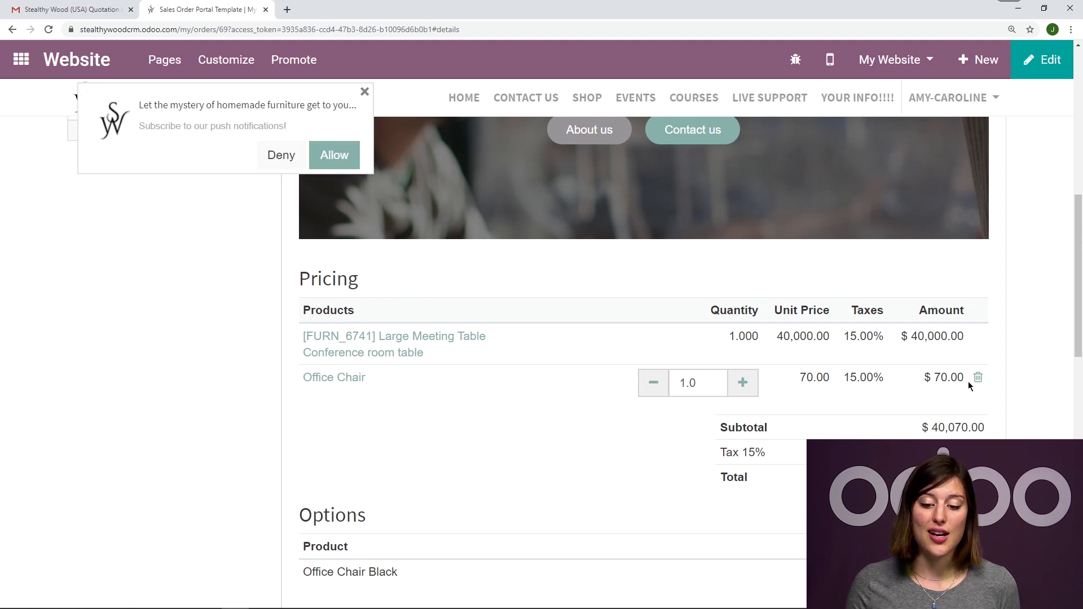
{"action": "scroll", "coordinate": [290, 239], "scroll_direction": "up", "scroll_amount": 6}
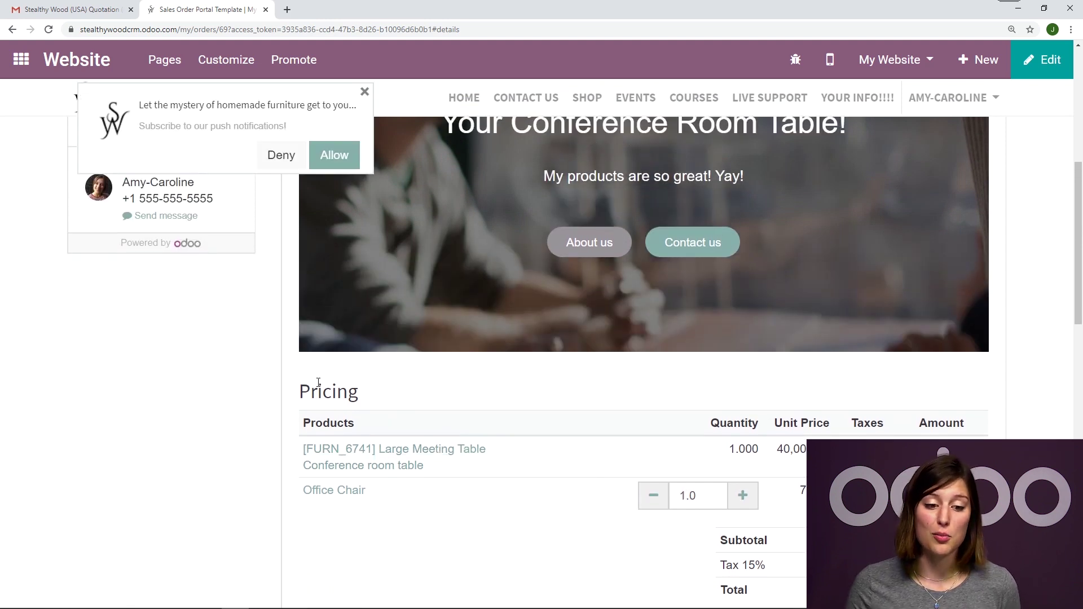
{"action": "scroll", "coordinate": [290, 239], "scroll_direction": "up", "scroll_amount": 2}
{"action": "left_click", "coordinate": [364, 92]}
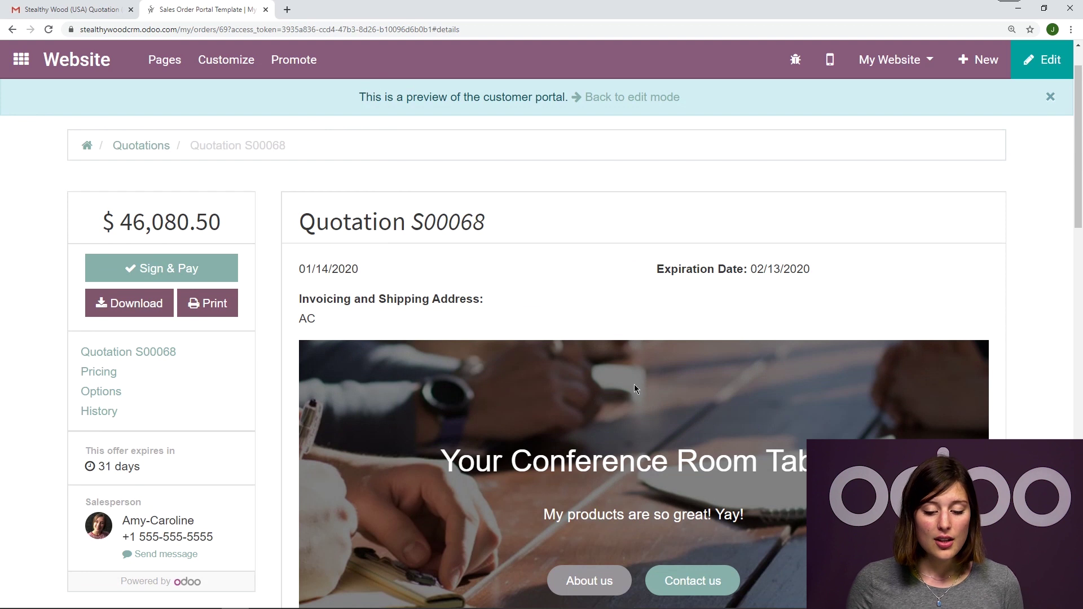
{"action": "scroll", "coordinate": [631, 391], "scroll_direction": "up", "scroll_amount": 1}
{"action": "scroll", "coordinate": [630, 393], "scroll_direction": "down", "scroll_amount": 1}
{"action": "scroll", "coordinate": [321, 346], "scroll_direction": "up", "scroll_amount": 2}
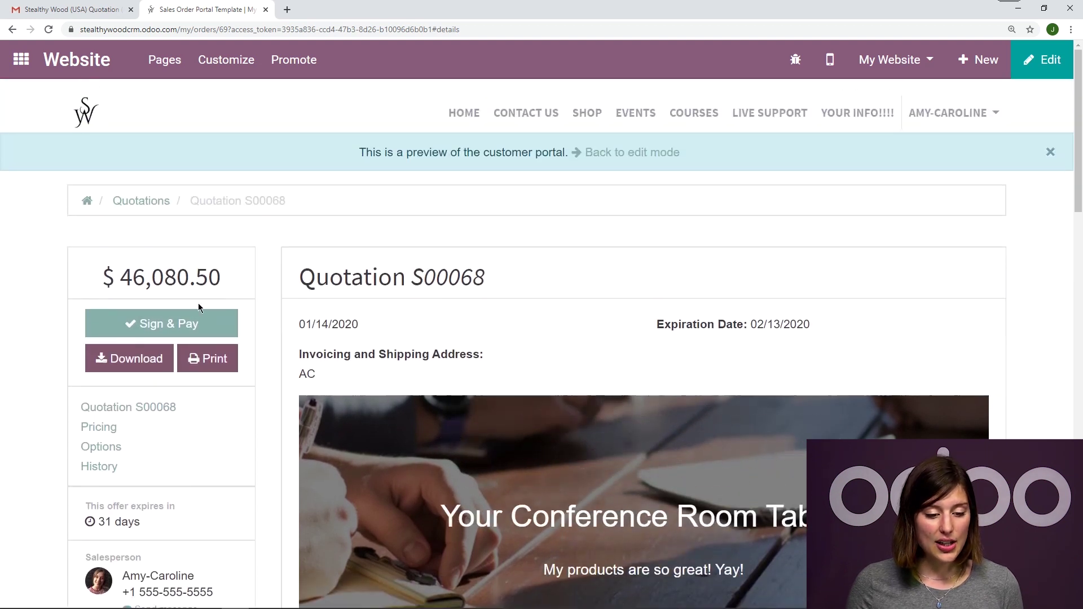
{"action": "left_click_drag", "start_coordinate": [224, 277], "coordinate": [108, 275]}
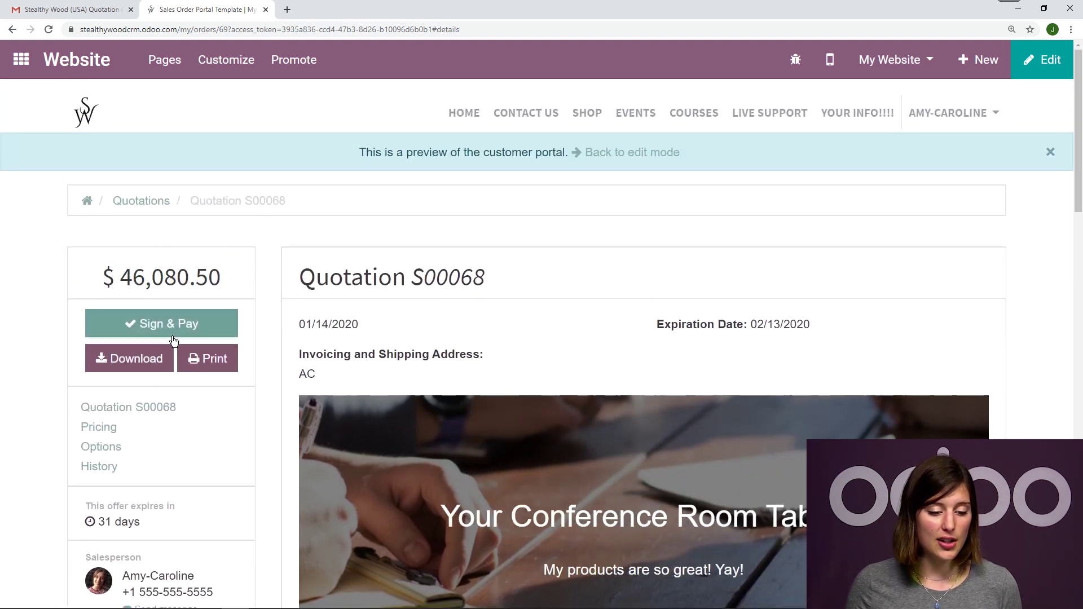
- Sign quotation S00068 with an auto-generated signature and accept the order
{"action": "left_click", "coordinate": [204, 326]}
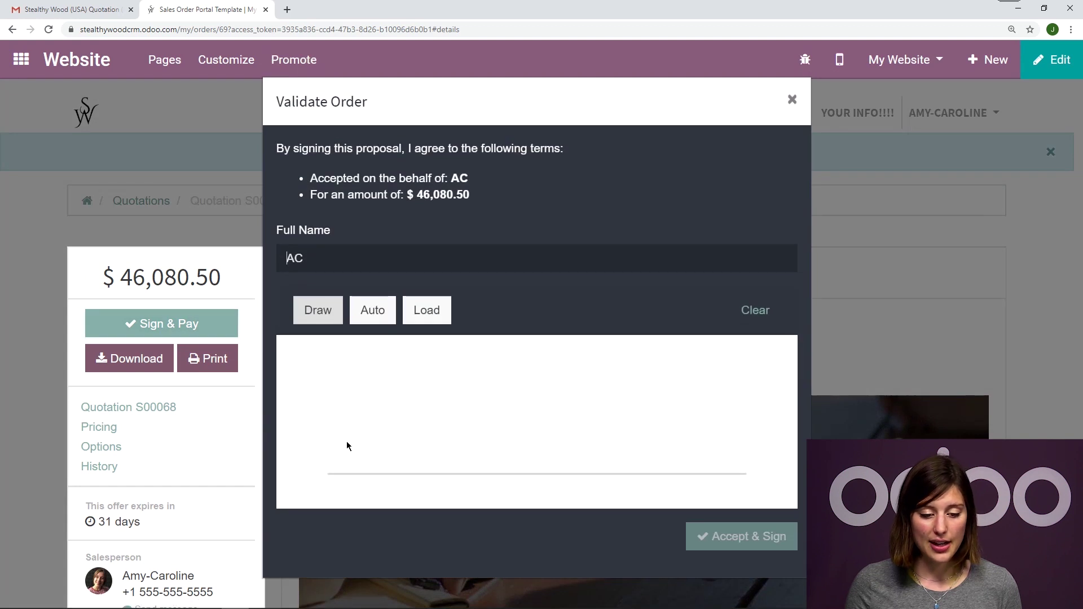
{"action": "left_click", "coordinate": [374, 313]}
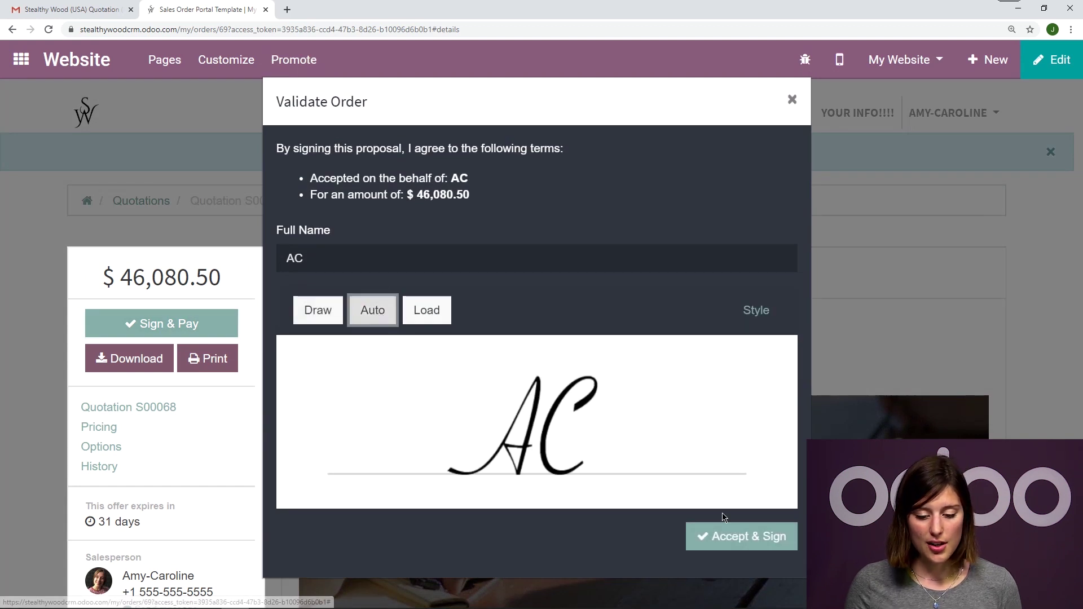
{"action": "left_click", "coordinate": [726, 533]}
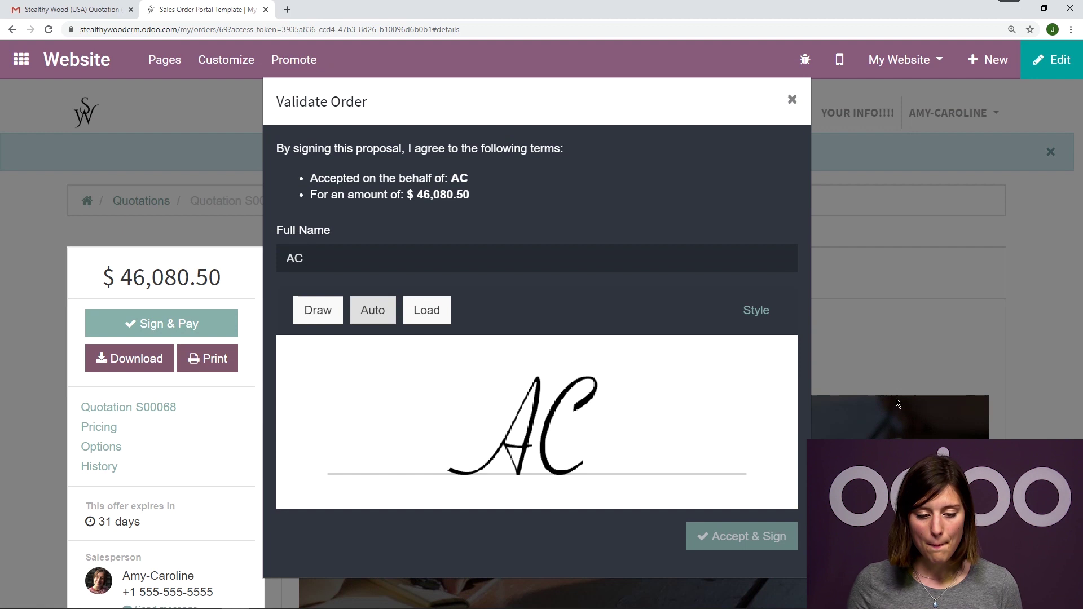
{"action": "left_click", "coordinate": [476, 178]}
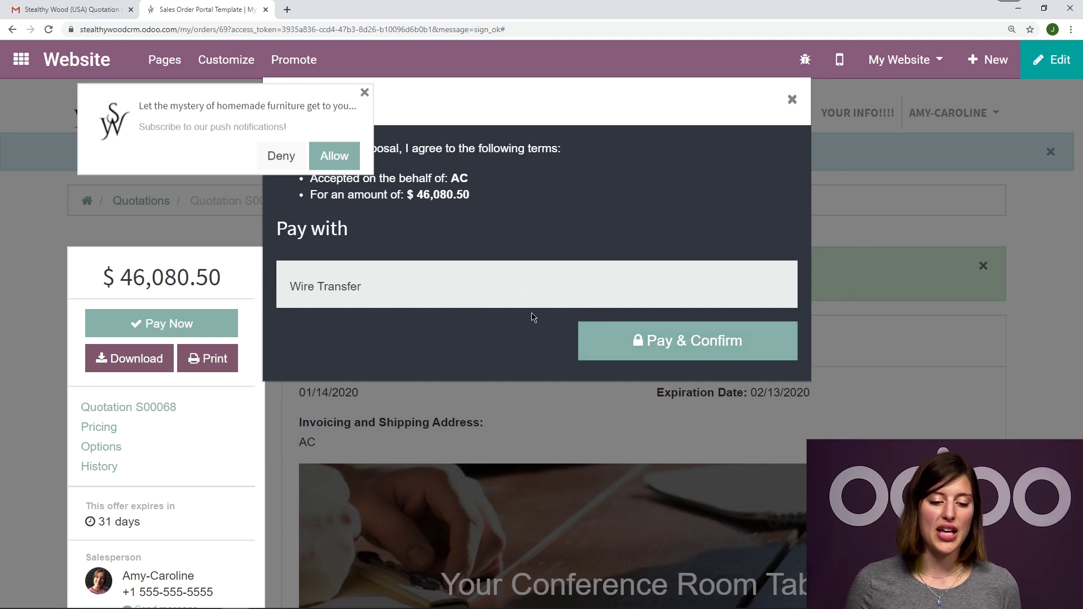
- Pay by Wire Transfer with communication S00068, then go back to the back-end form
{"action": "left_click", "coordinate": [747, 344]}
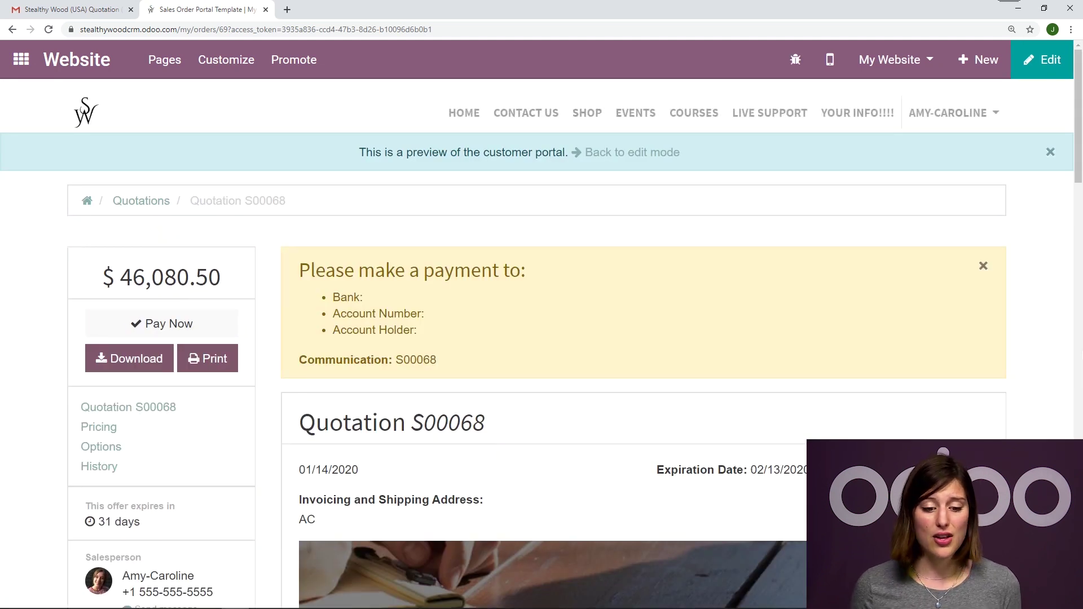
{"action": "scroll", "coordinate": [1073, 359], "scroll_direction": "down", "scroll_amount": 10}
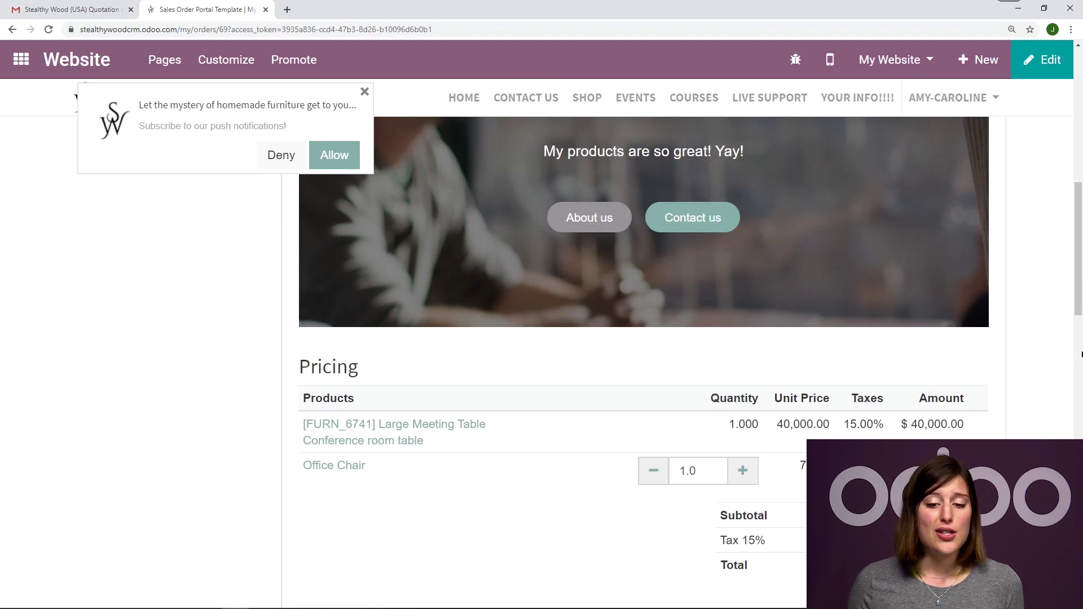
{"action": "scroll", "coordinate": [1075, 344], "scroll_direction": "up", "scroll_amount": 10}
{"action": "left_click", "coordinate": [631, 152]}
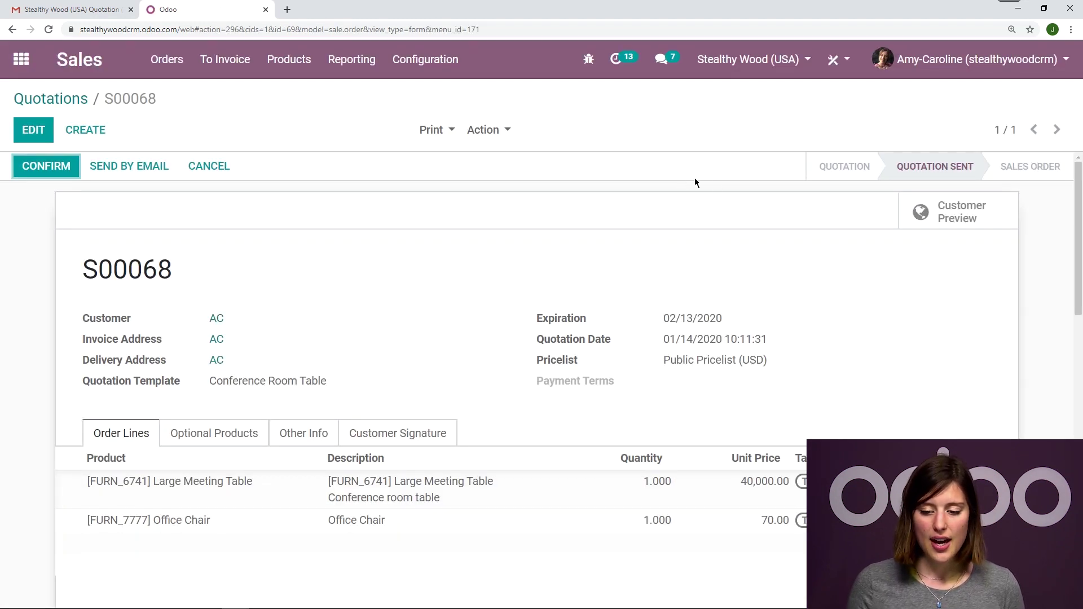
- Scroll to the S00068 chatter and highlight the Wire Transfer payment note
{"action": "scroll", "coordinate": [622, 270], "scroll_direction": "down", "scroll_amount": 15}
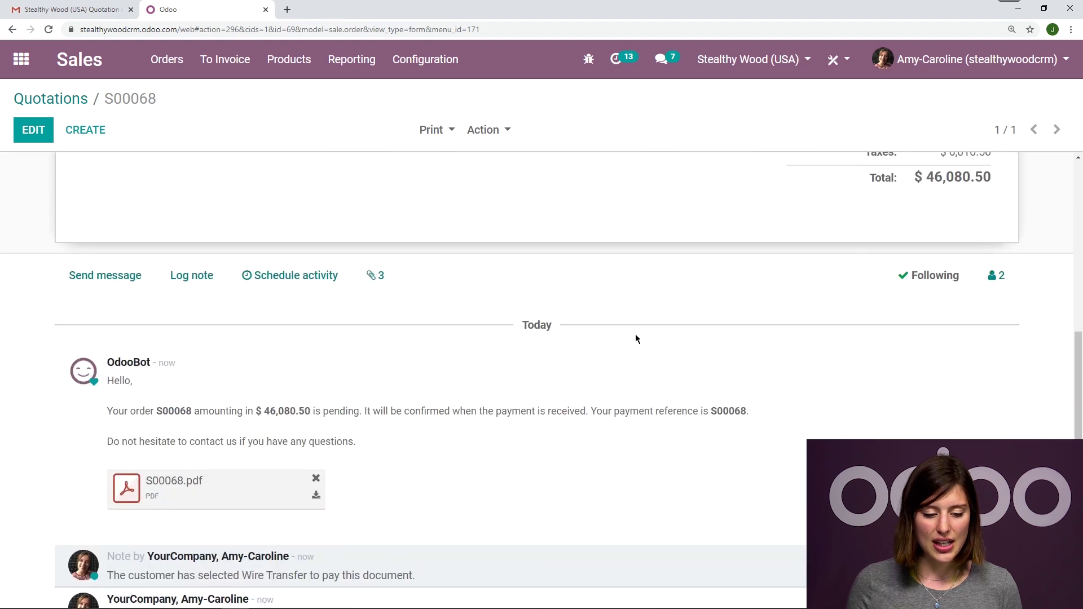
{"action": "left_click_drag", "start_coordinate": [427, 345], "coordinate": [119, 350]}
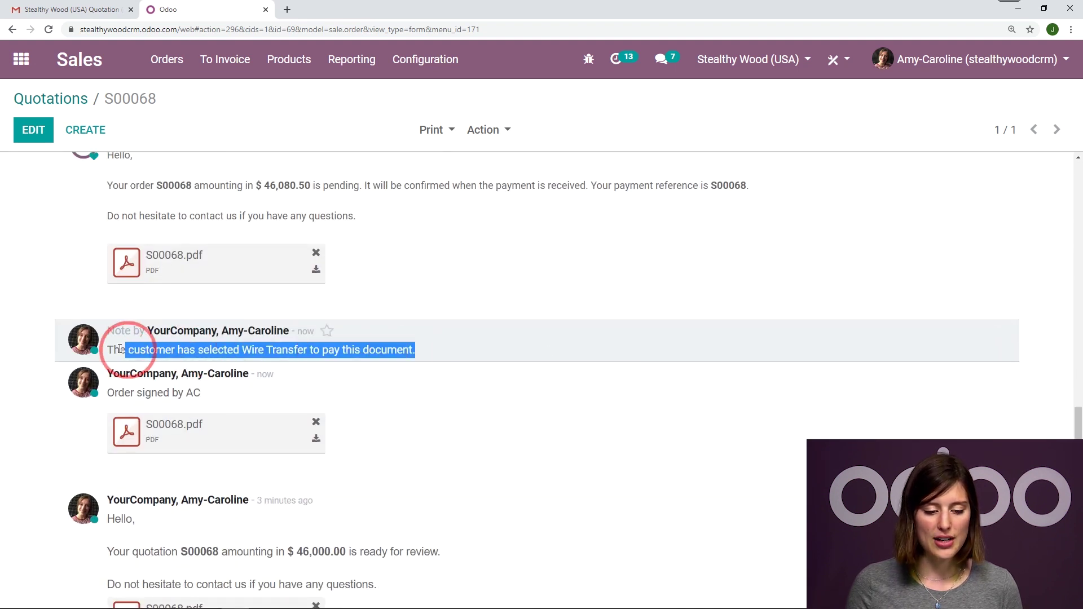